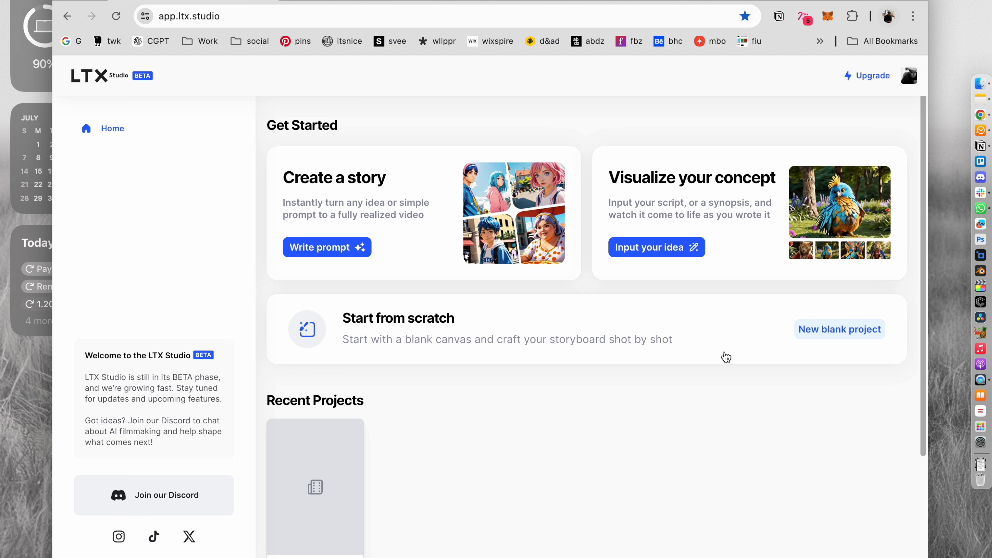
- Open The Gazelle Twin Project from the recent projects and look over the prompts and shot types of its first shots
scroll(508, 414, down, 2)
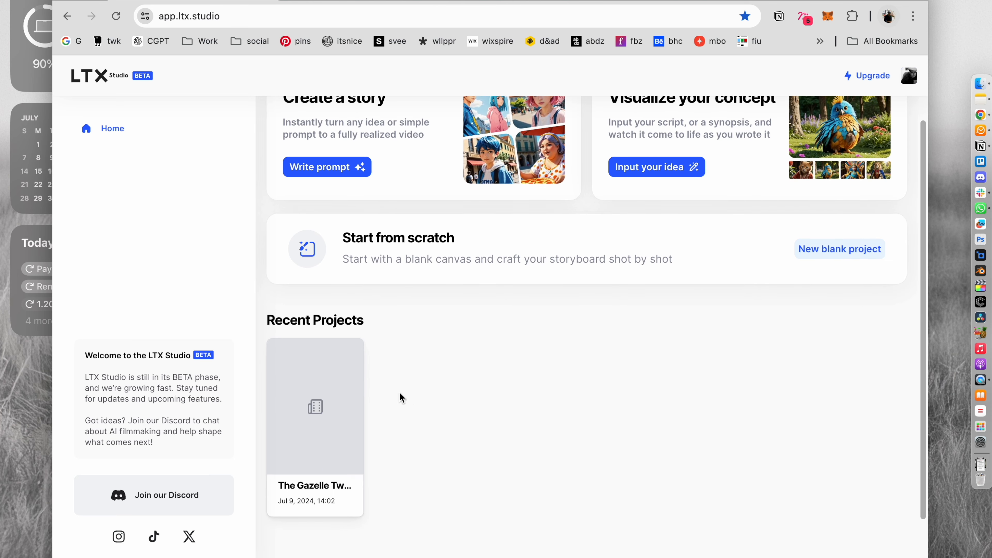
click(326, 402)
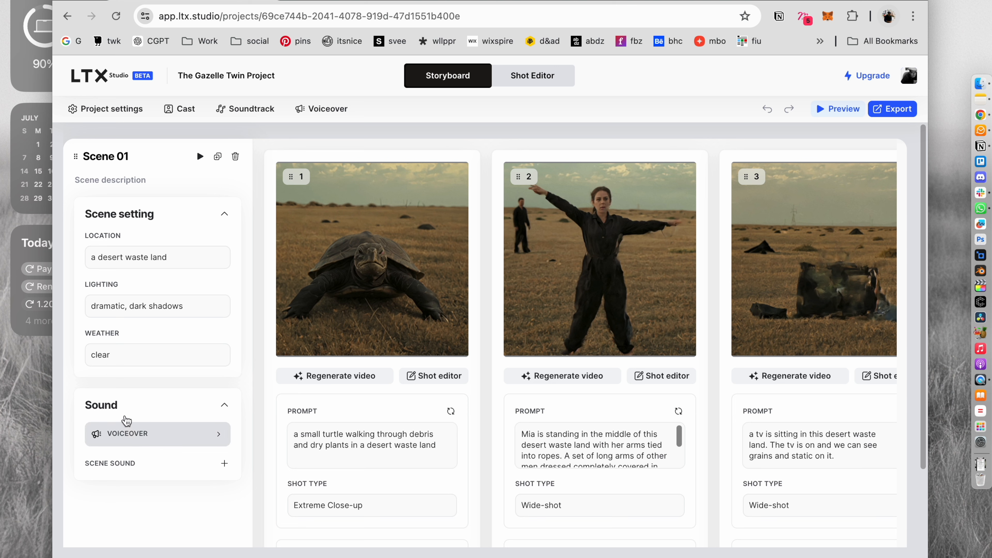
mouse_move(448, 282)
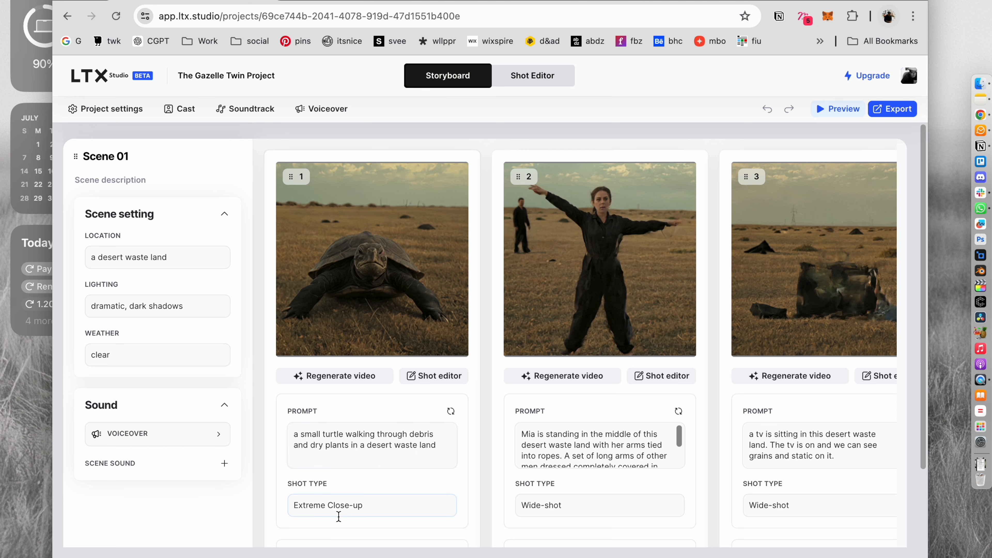
scroll(390, 438, down, 3)
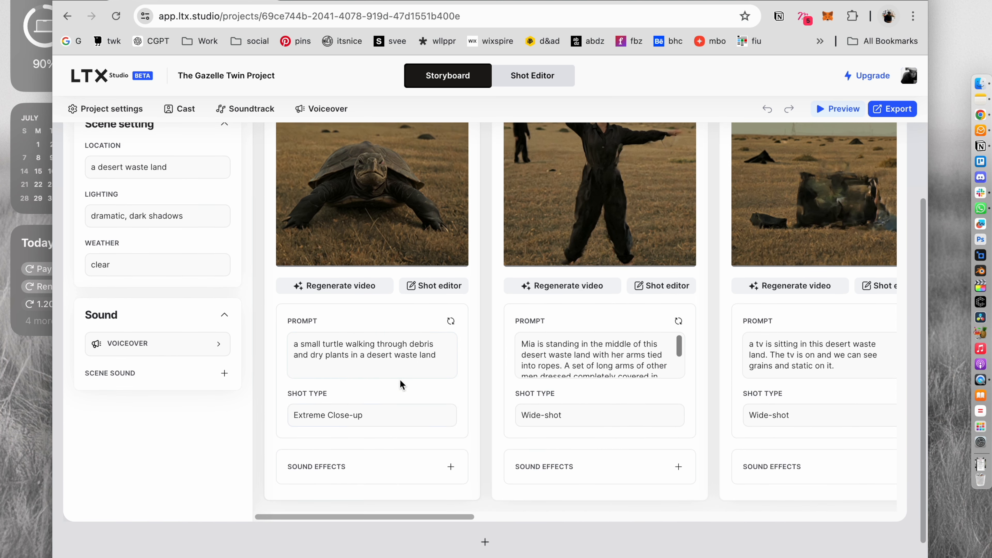
scroll(399, 379, up, 3)
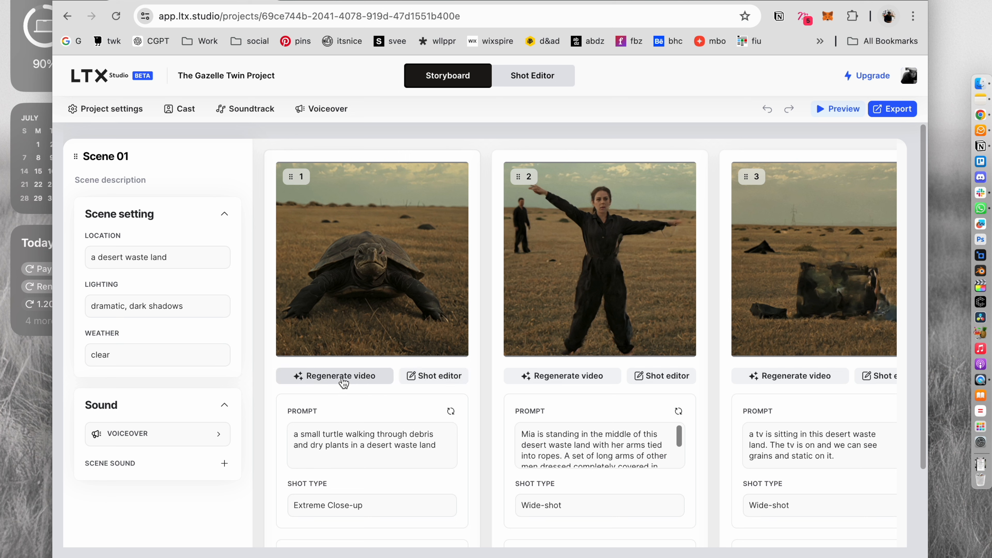
- Select shot 1 in the storyboard, browse along the scene and select shot 5
mouse_move(353, 252)
click(373, 260)
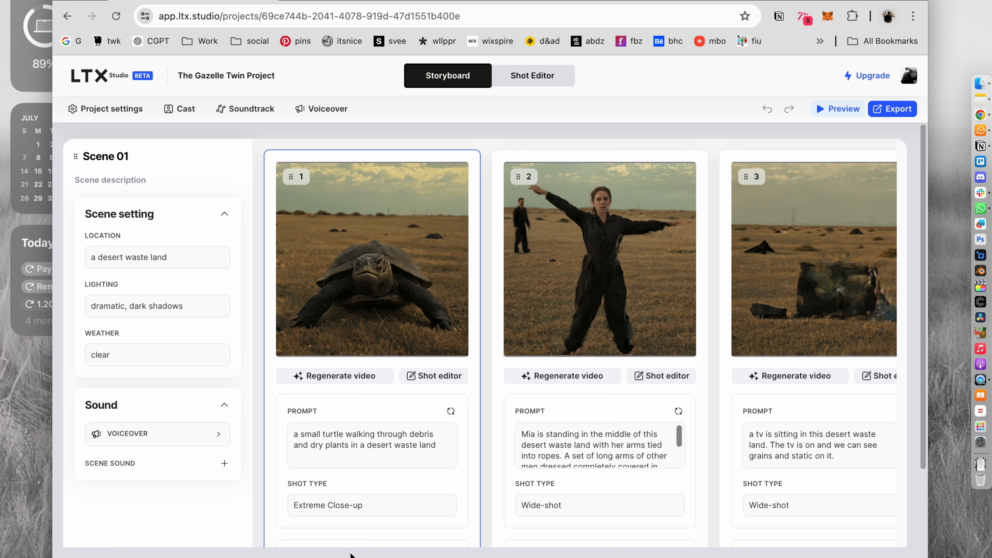
scroll(391, 543, down, 3)
drag(470, 514, 742, 514)
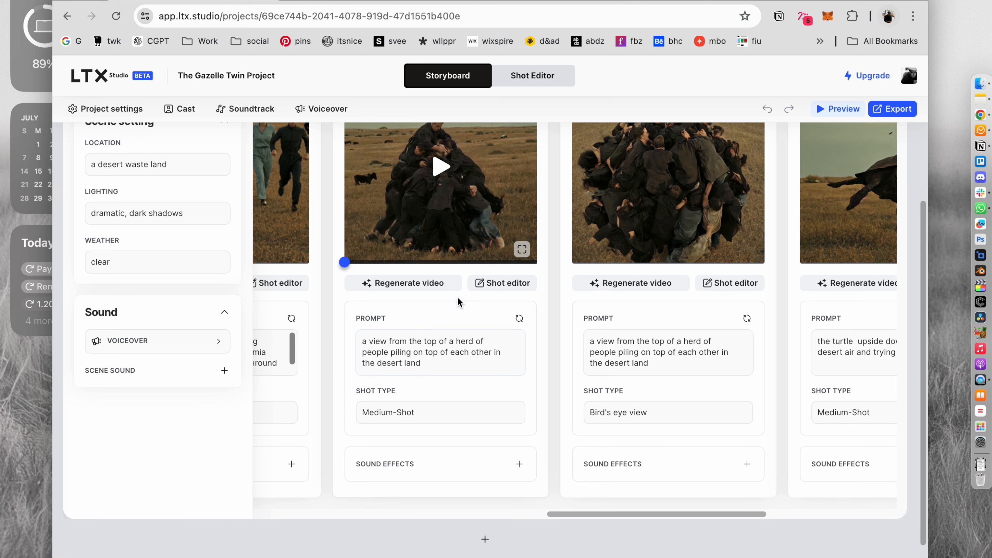
scroll(458, 302, up, 3)
drag(383, 175, 406, 187)
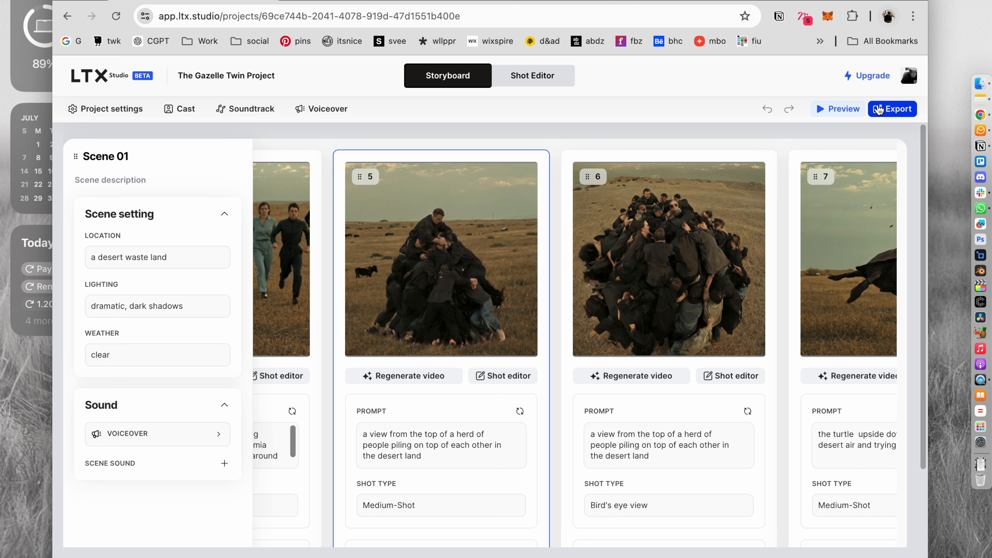
- View the project's cast, close it, and review the Scene 01 storyboard from the early shots through shot 8
click(175, 110)
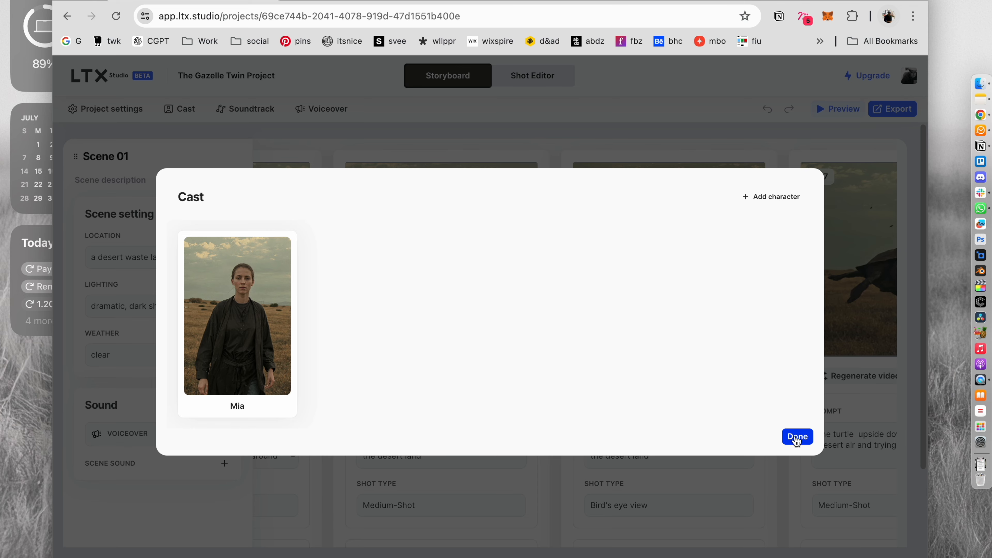
click(796, 436)
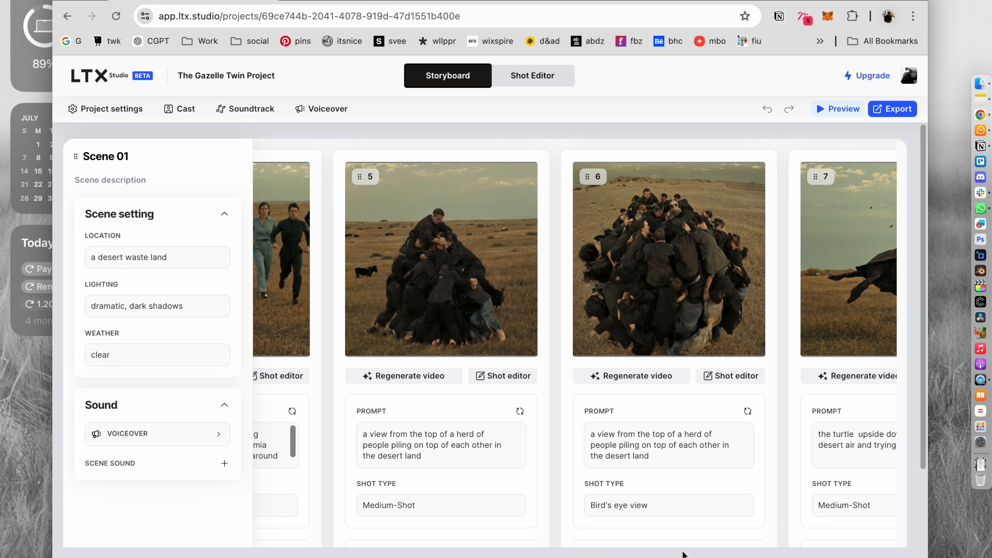
scroll(363, 376, down, 3)
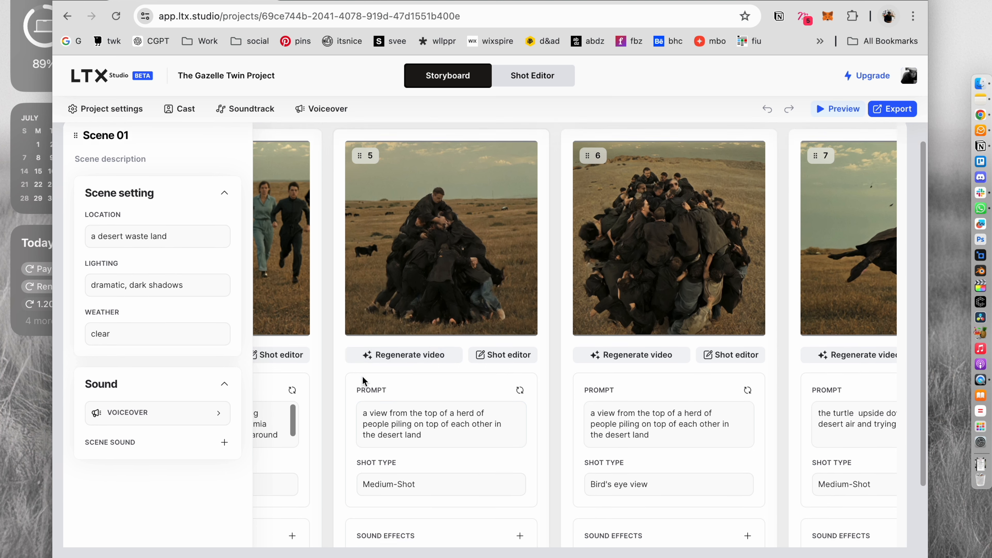
drag(565, 511, 297, 481)
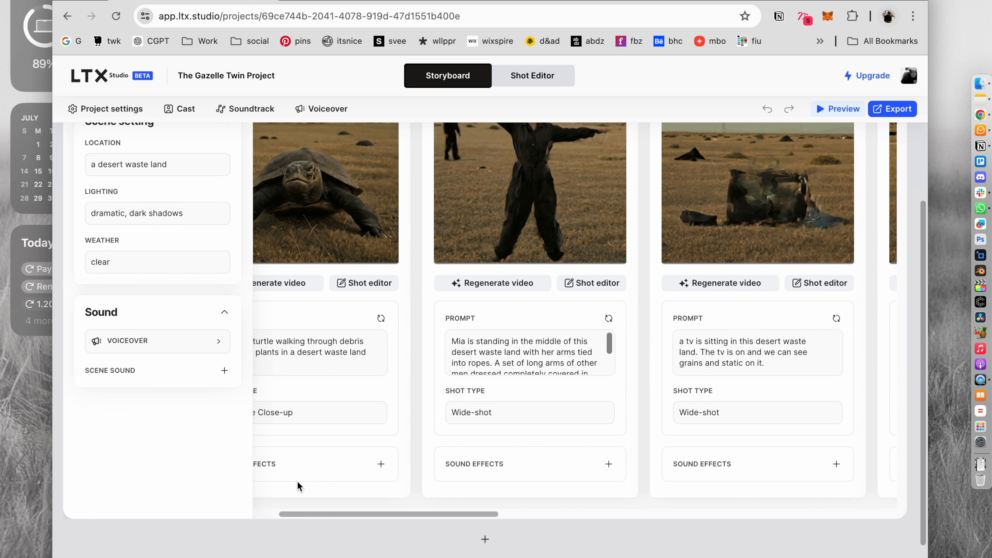
scroll(385, 373, up, 3)
scroll(413, 494, down, 3)
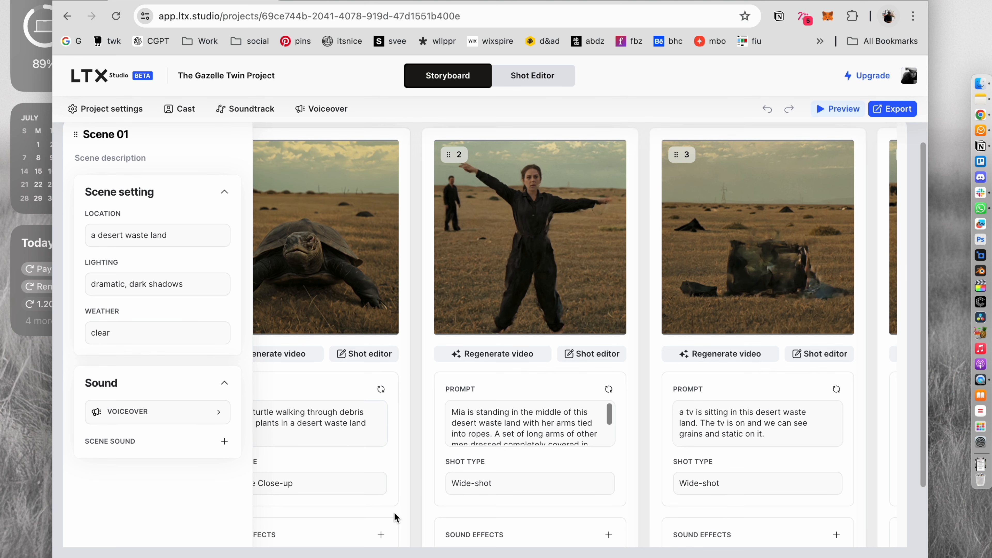
drag(380, 515, 726, 515)
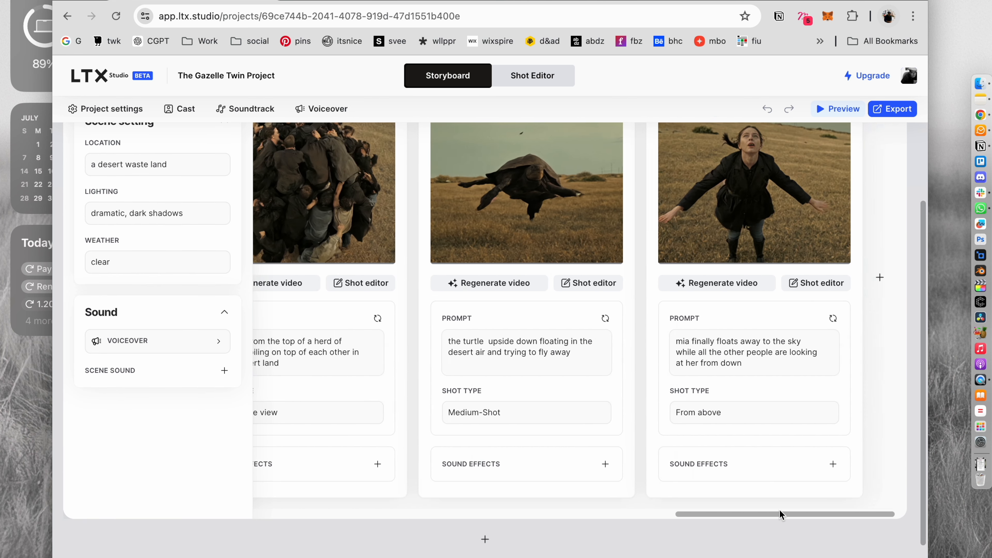
scroll(586, 391, up, 3)
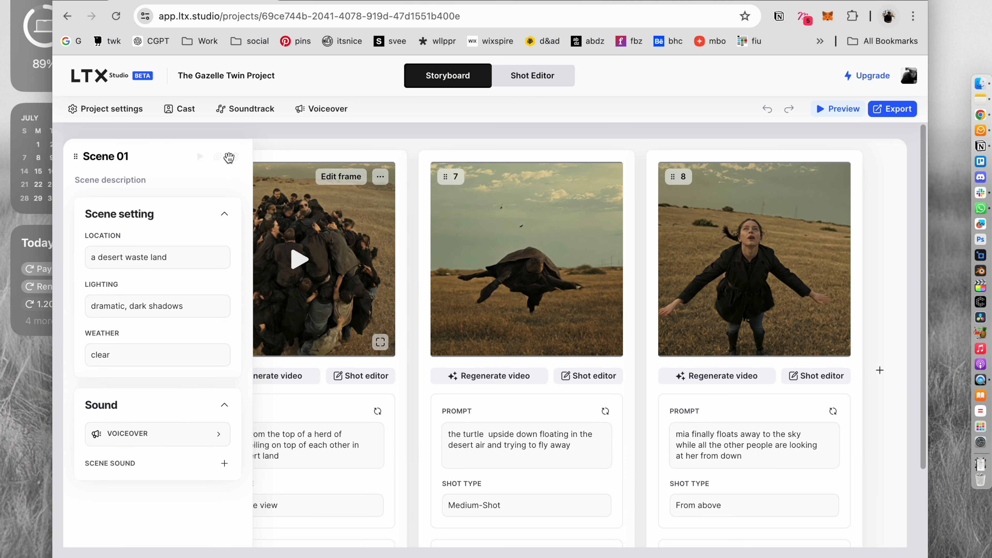
- Inspect the project's cast, soundtrack and voiceover options without changing them
click(186, 116)
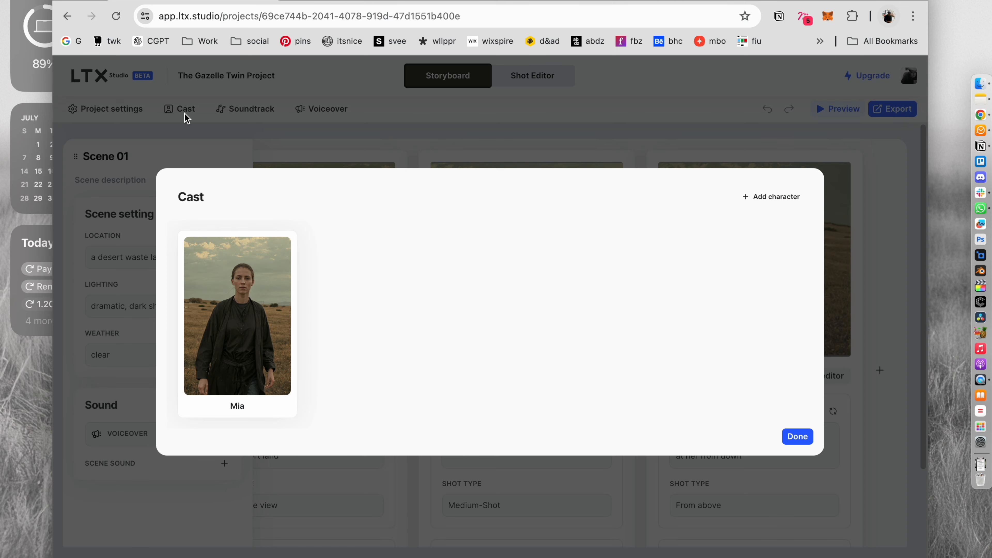
click(250, 113)
click(250, 112)
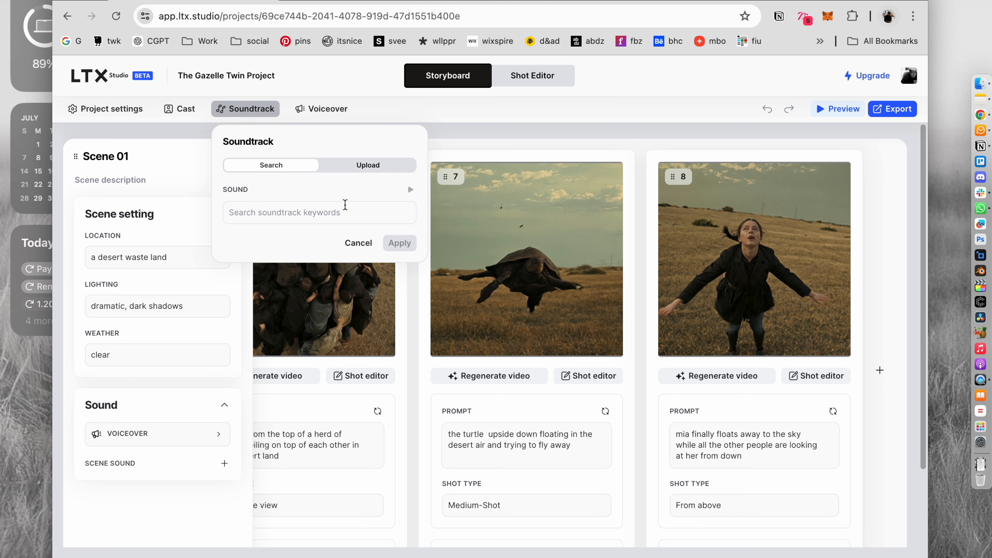
click(308, 111)
click(471, 113)
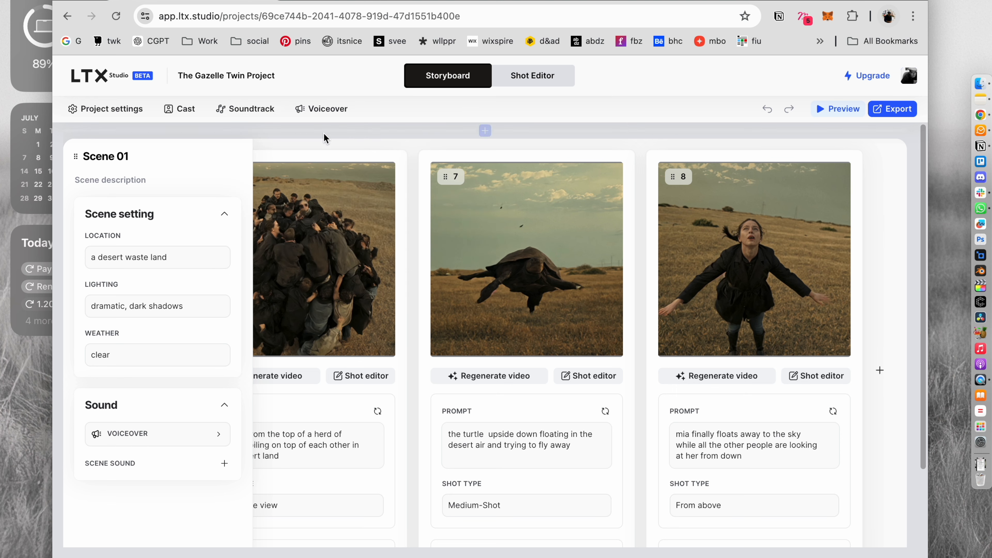
- Switch from the storyboard to the Shot Editor and view the project's export options
click(520, 80)
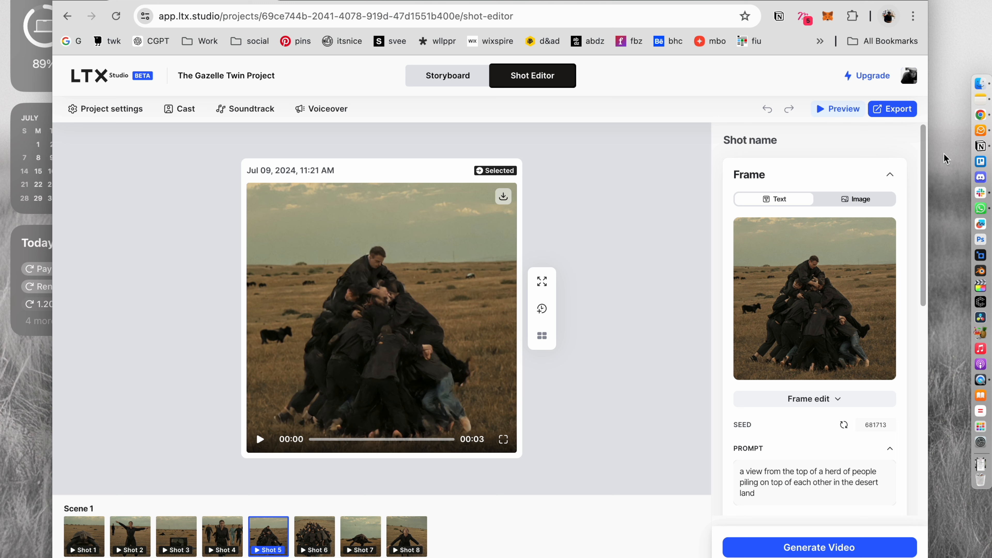
click(891, 109)
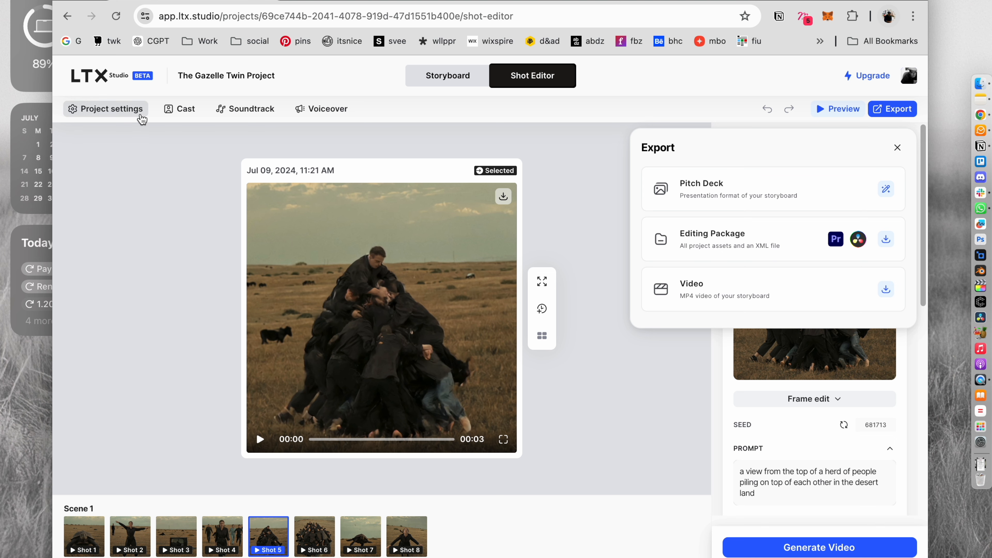
- Return to the home page and set up a new blank project named "The Disturbance" with a 16:9 aspect ratio
click(114, 83)
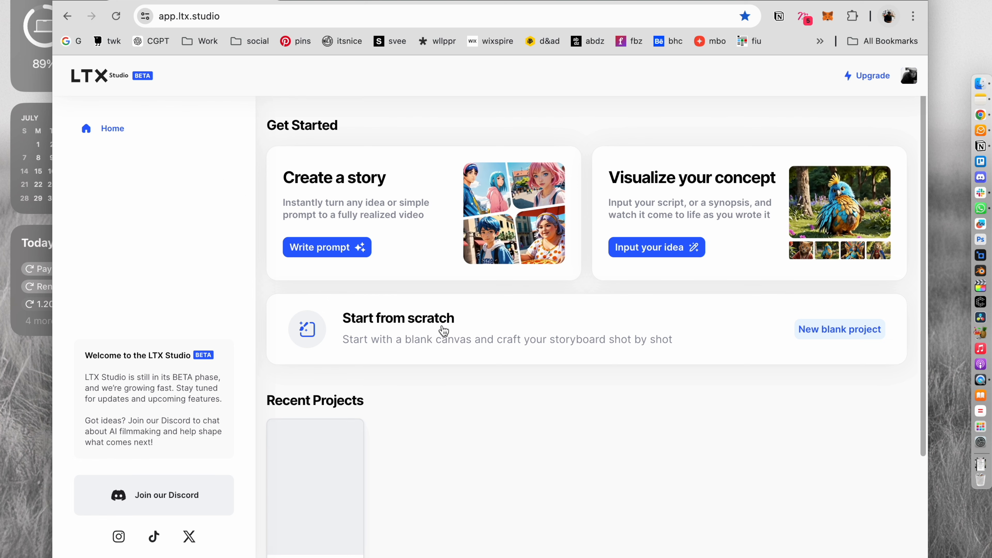
click(837, 328)
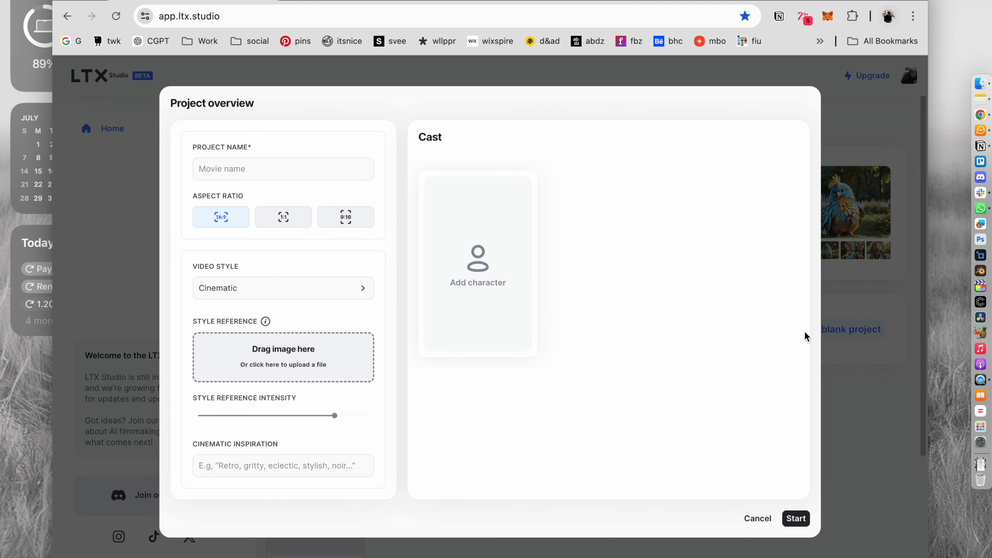
click(262, 171)
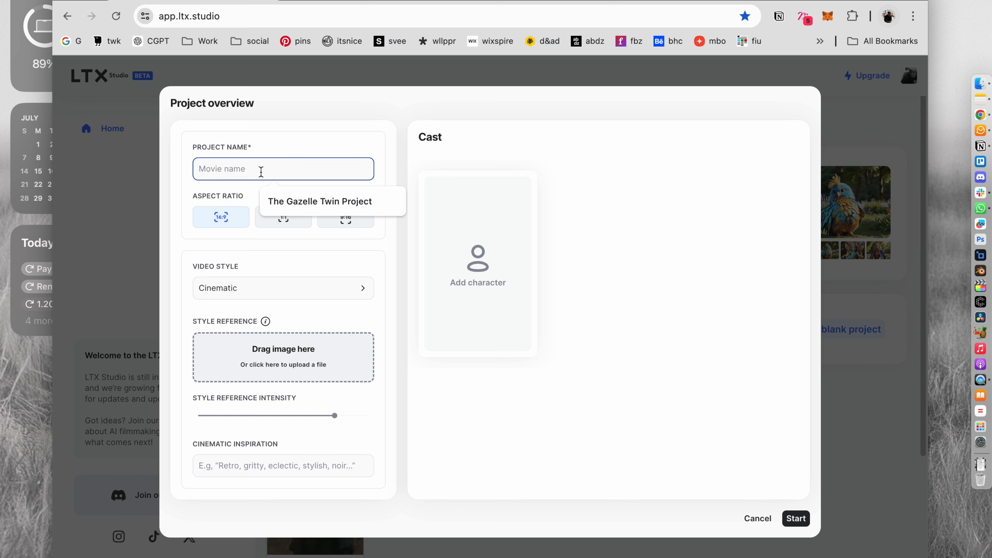
text(The Dis)
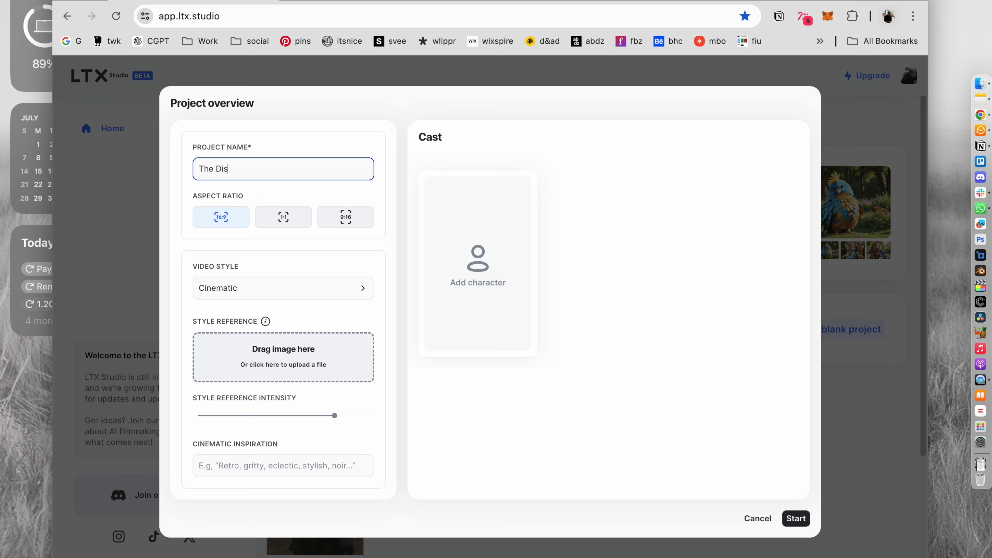
text(turbance)
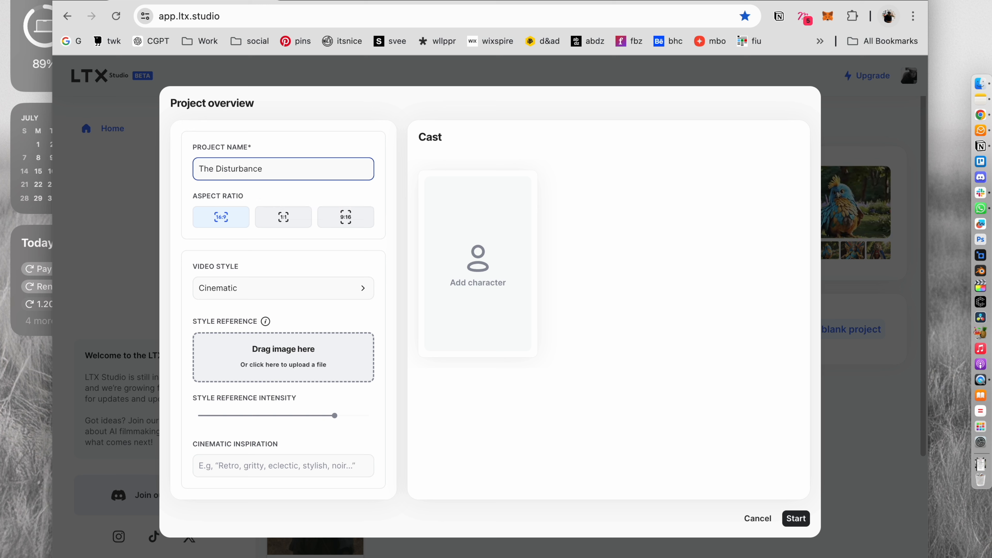
click(226, 222)
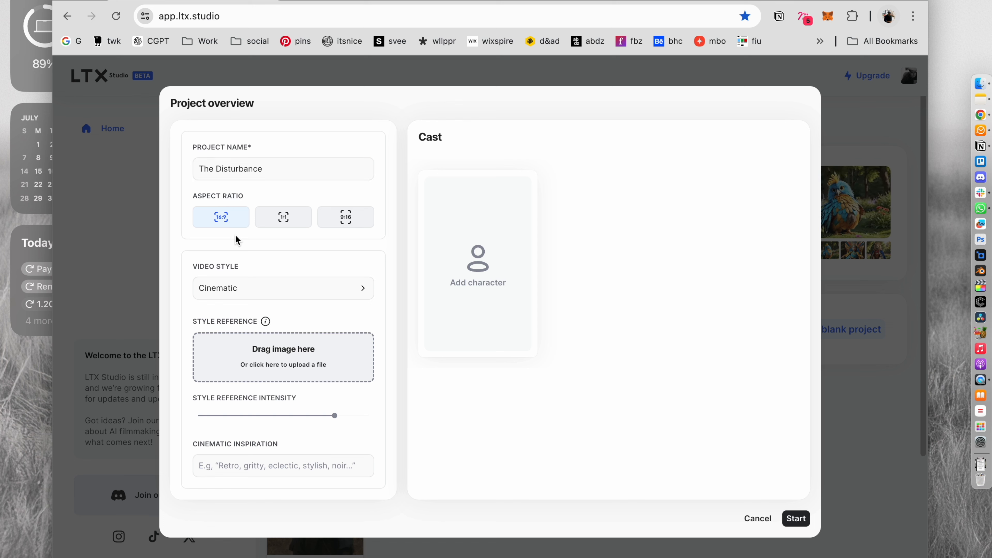
- Look through the available video styles and choose Cinematic for the new project
click(246, 289)
scroll(282, 380, down, 2)
scroll(282, 380, down, 10)
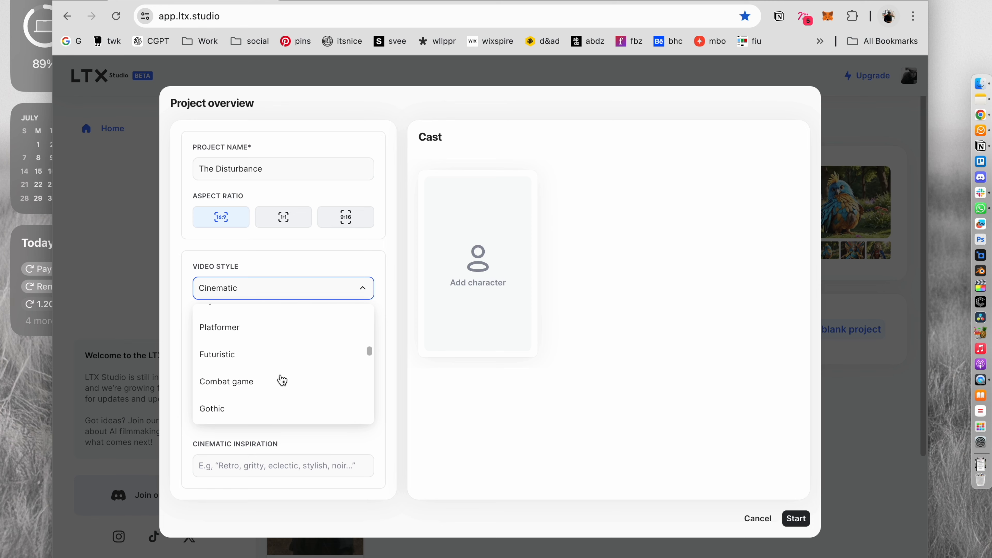
scroll(282, 380, down, 3)
scroll(282, 379, up, 15)
click(219, 343)
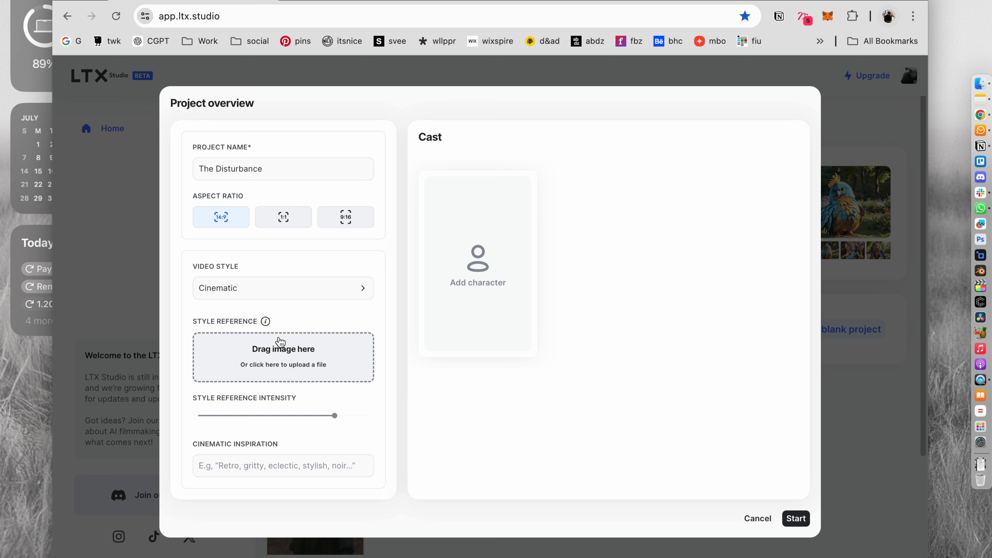
- Open Pinterest in a new browser tab and go to the profile's saved Photography board
key(super+t)
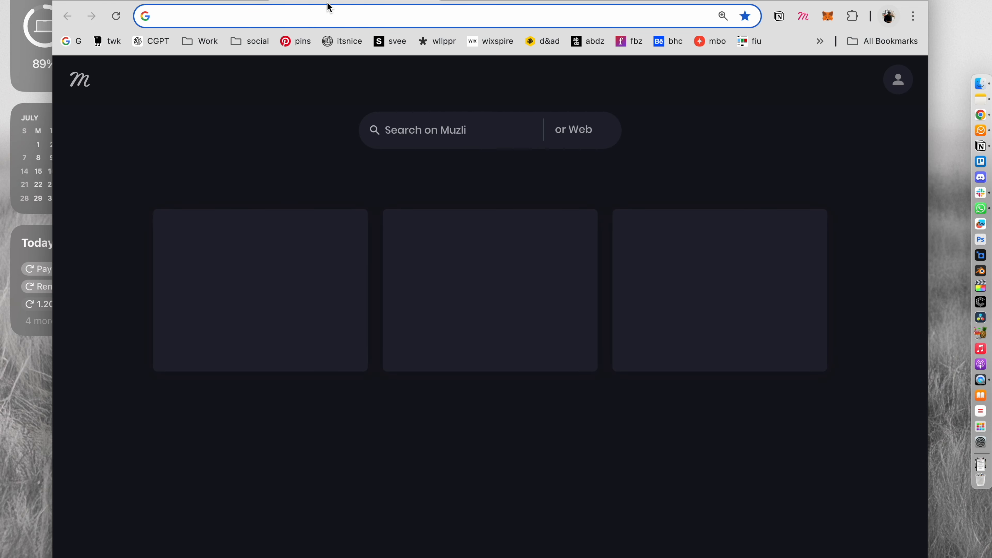
text(pin)
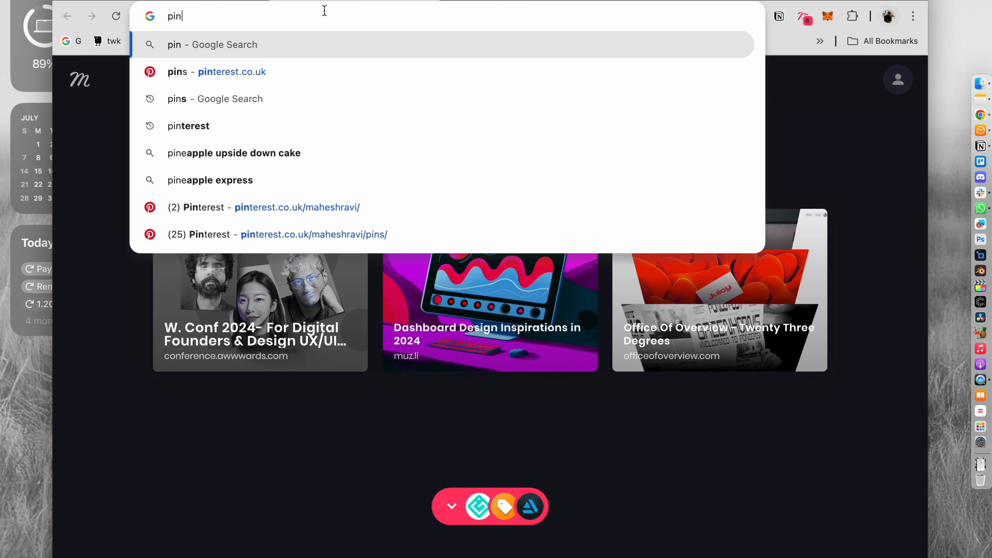
key(Return)
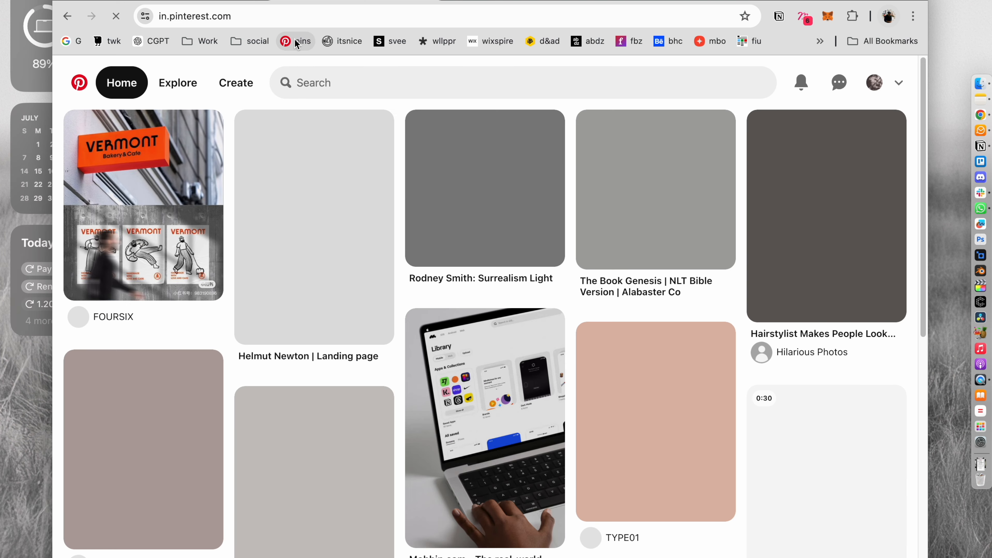
click(875, 83)
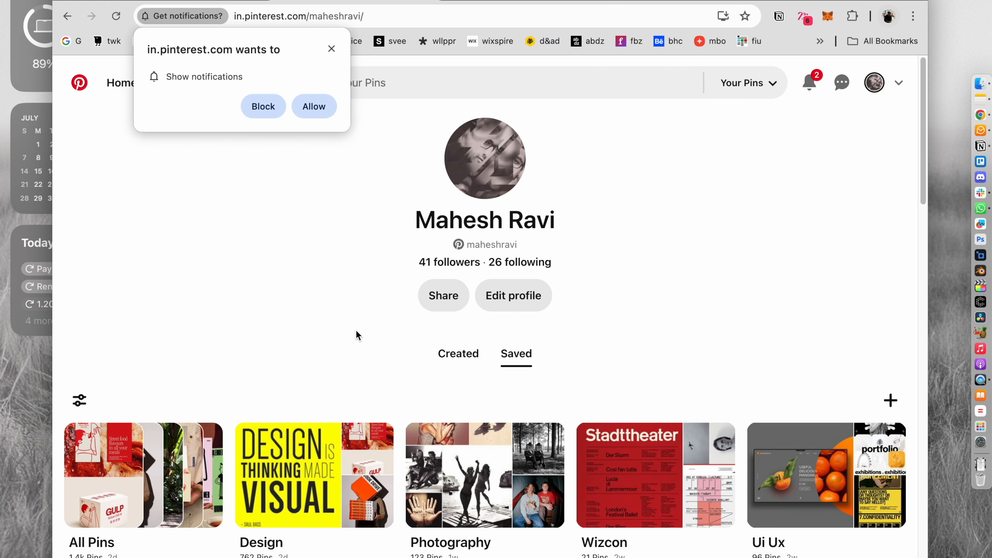
click(447, 543)
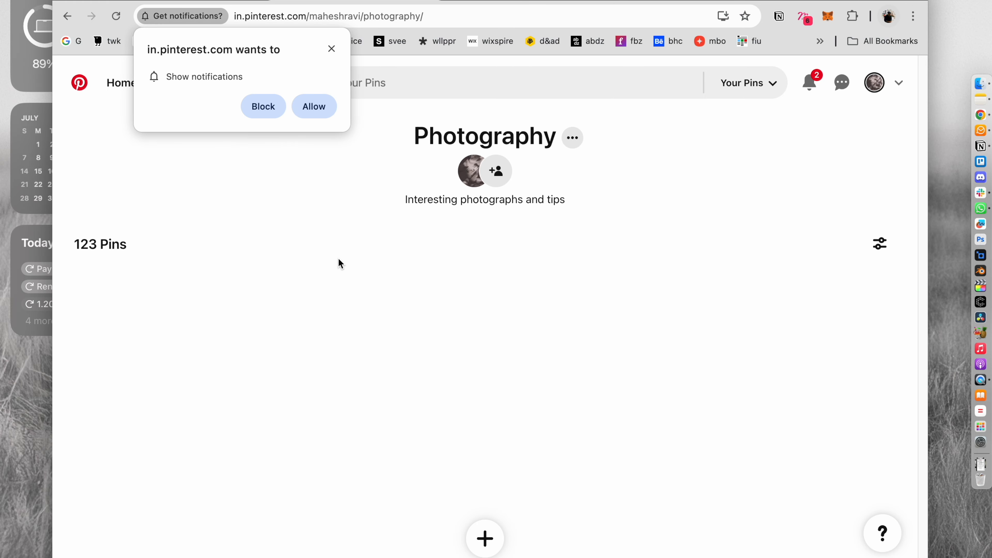
- Dismiss the notification request, browse the Photography board, and save the Carl Theodor Dreyer "Ordet" pin's image to the desktop
click(332, 48)
scroll(383, 146, down, 5)
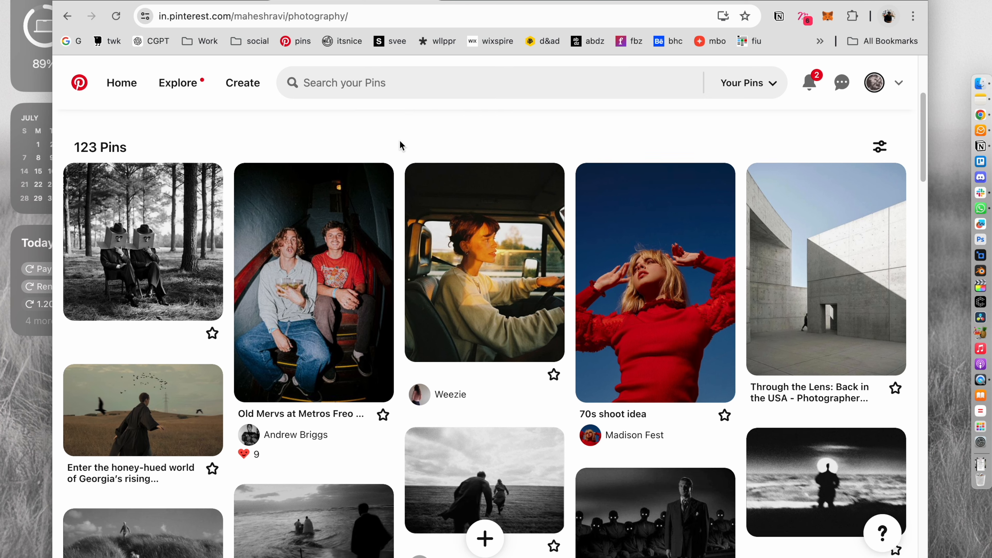
scroll(399, 142, down, 7)
scroll(399, 139, down, 2)
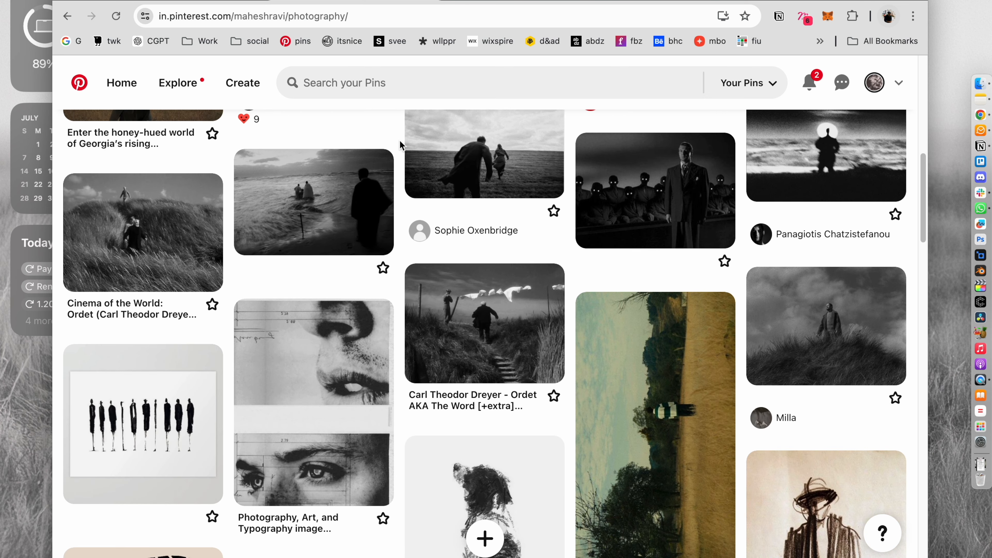
scroll(464, 187, up, 1)
click(485, 360)
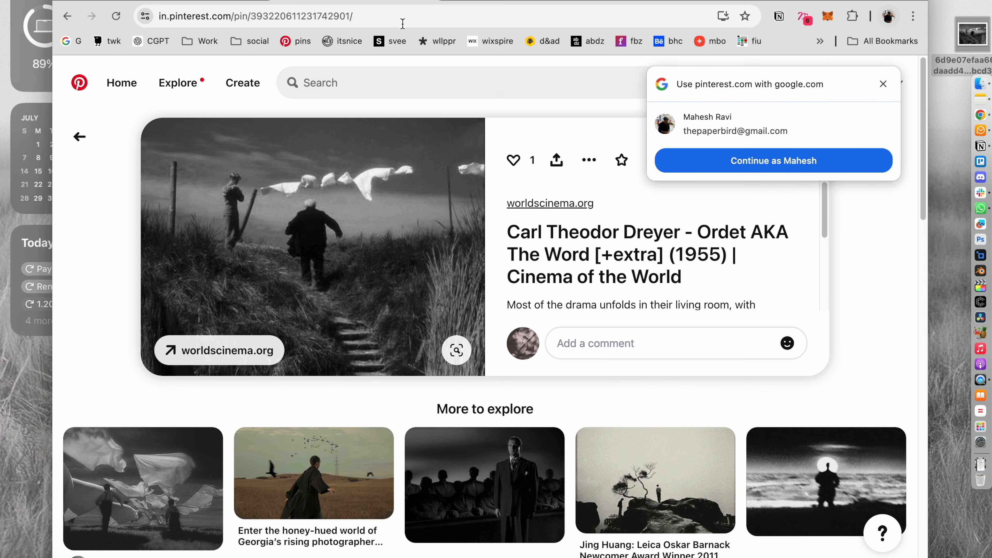
- Switch to LTX Studio, add the saved desktop image as the style reference, and set the cinematic inspiration to "noir,b&w"
click(213, 2)
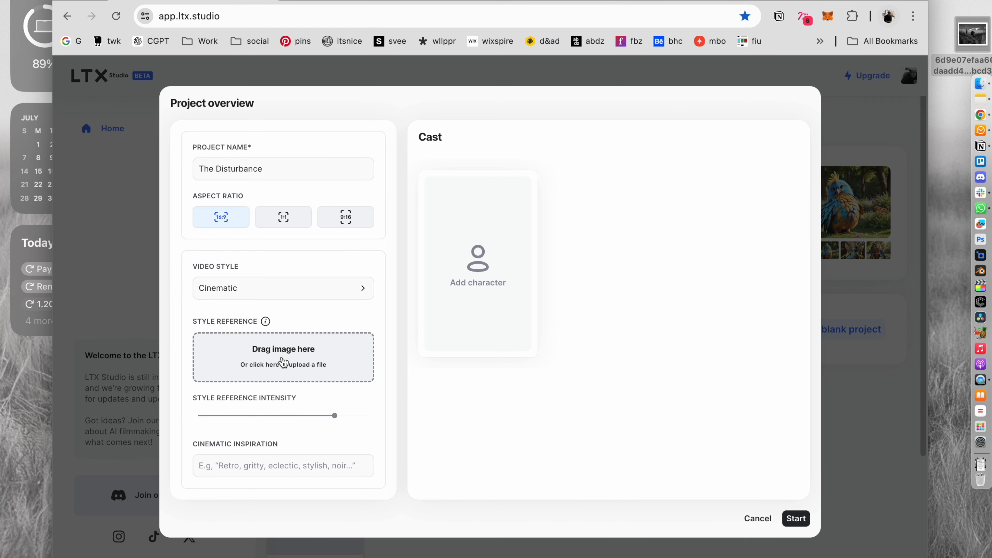
drag(972, 34, 265, 346)
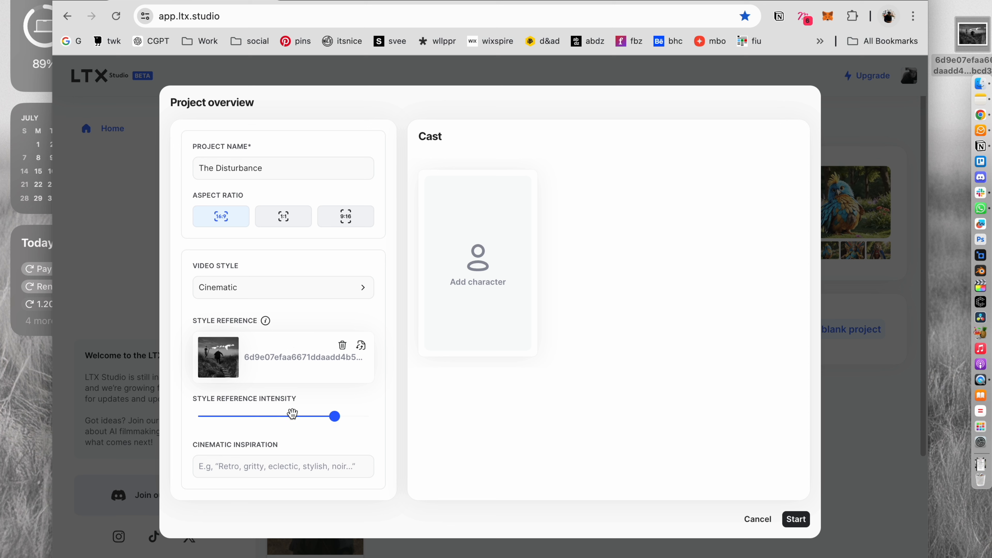
click(258, 469)
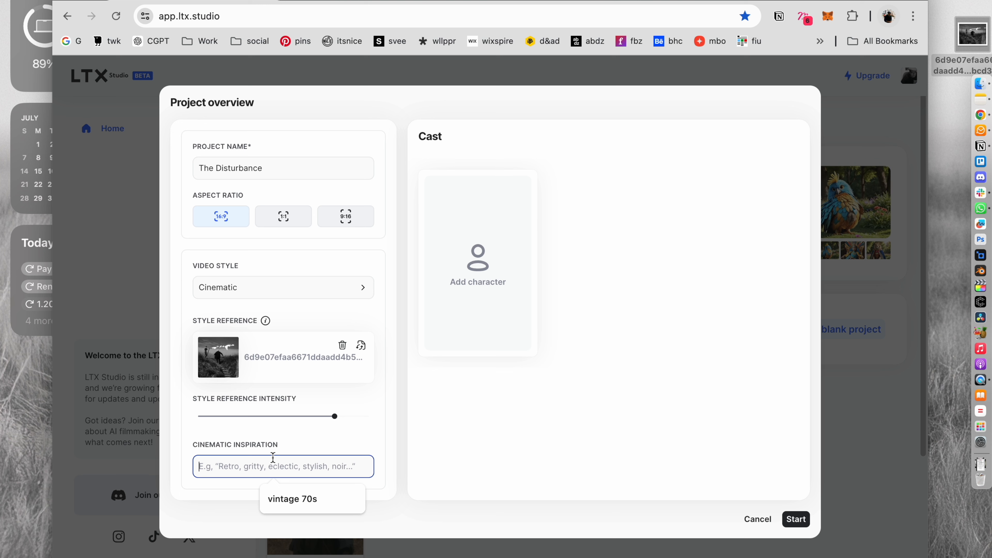
text(noi)
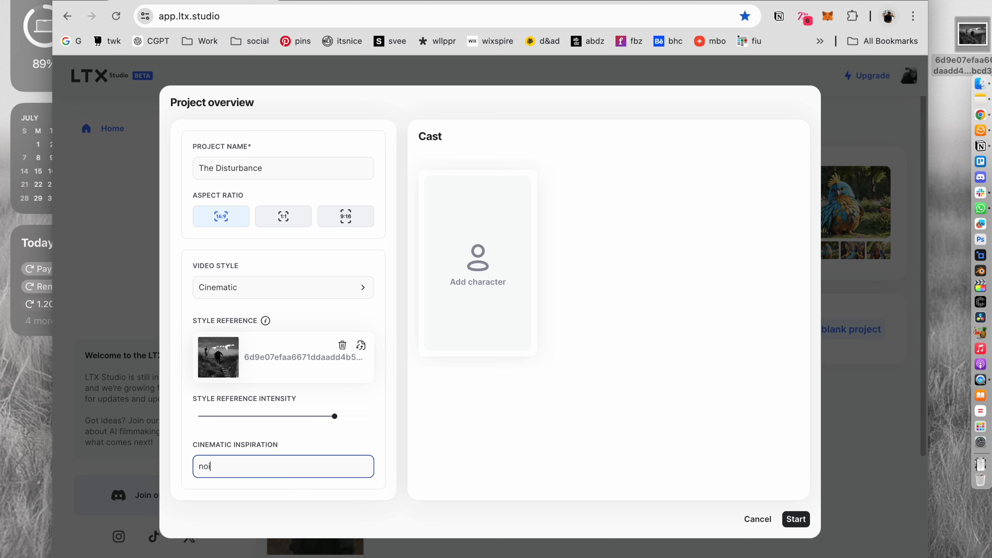
text(r,black and whi)
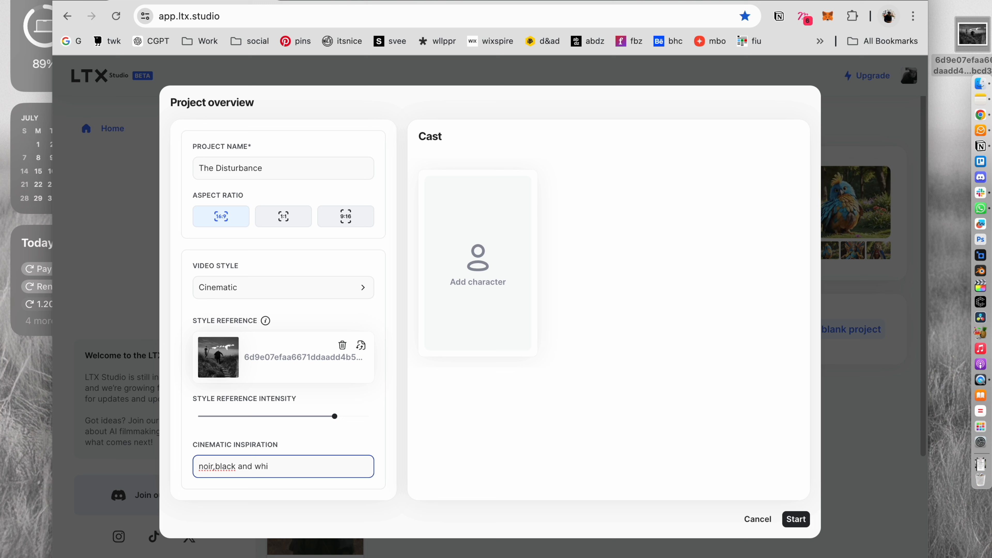
key(BackSpace)
key(BackSpace)
key(BackSpace)
key(BackSpace)
key(BackSpace)
key(BackSpace)
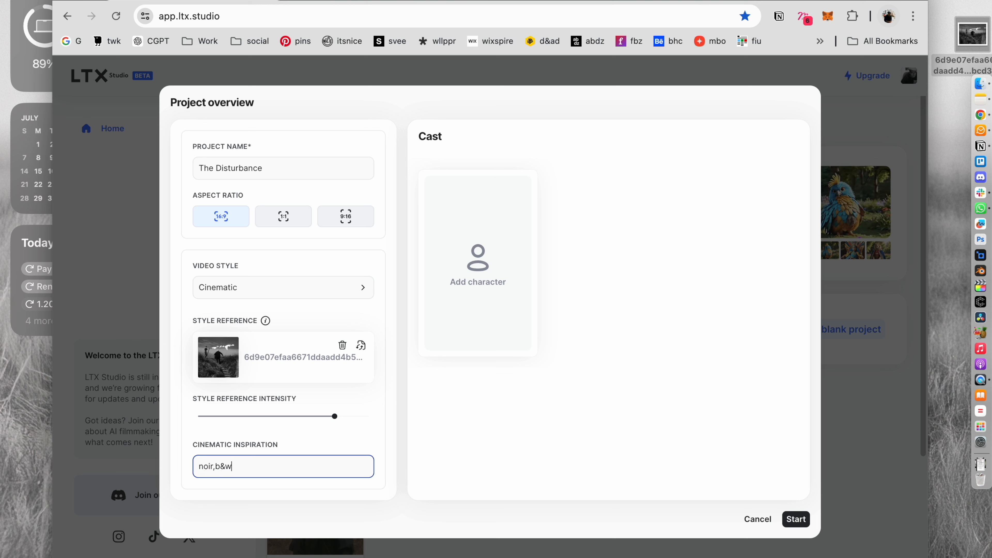
click(453, 429)
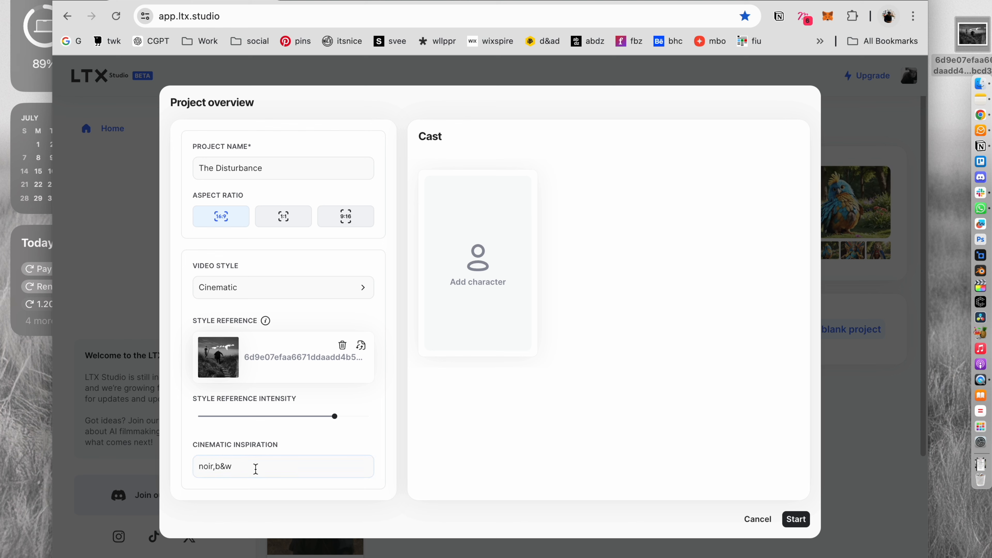
- Add a cast character named "Butcher" with the appearance "A scary big man wearing a leather mask"
click(482, 257)
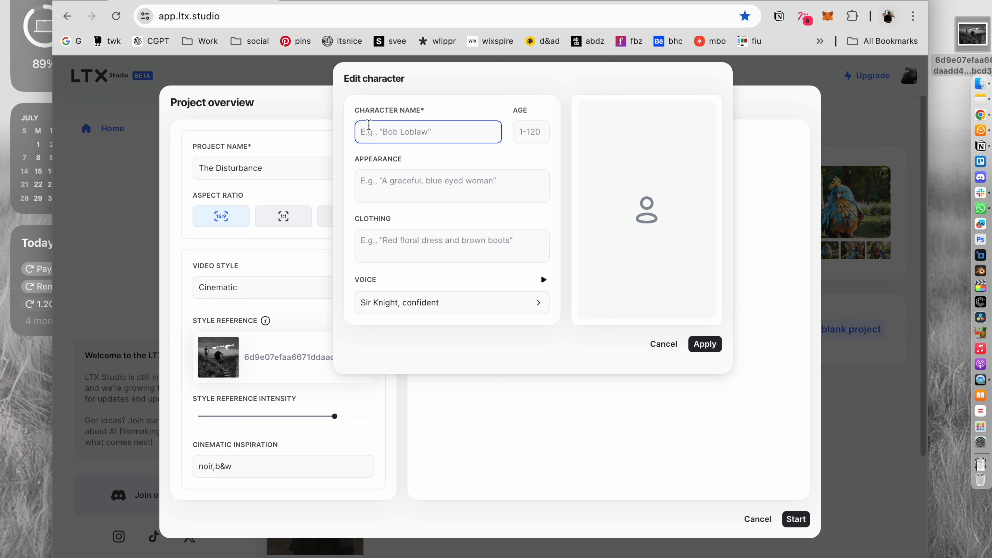
text(Butcher)
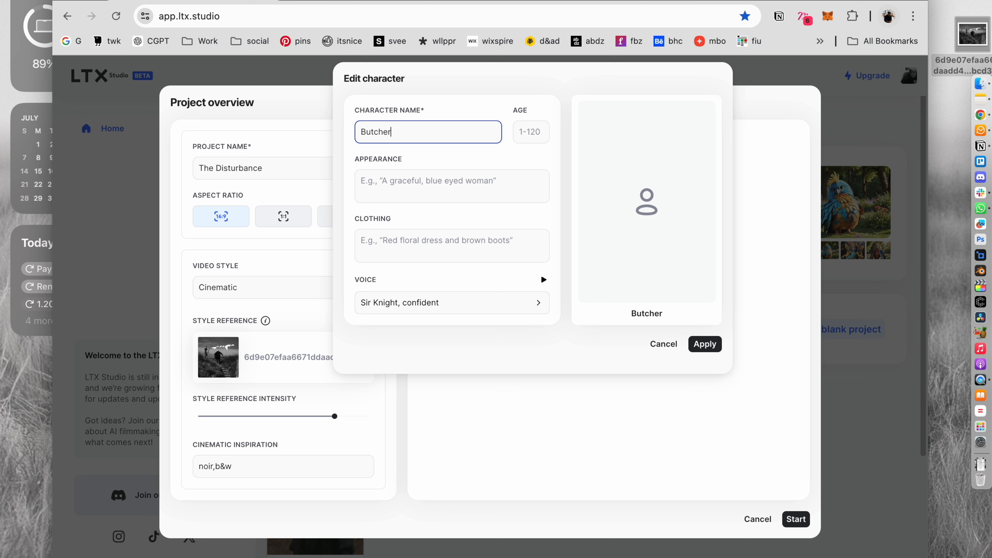
click(370, 180)
text(A a)
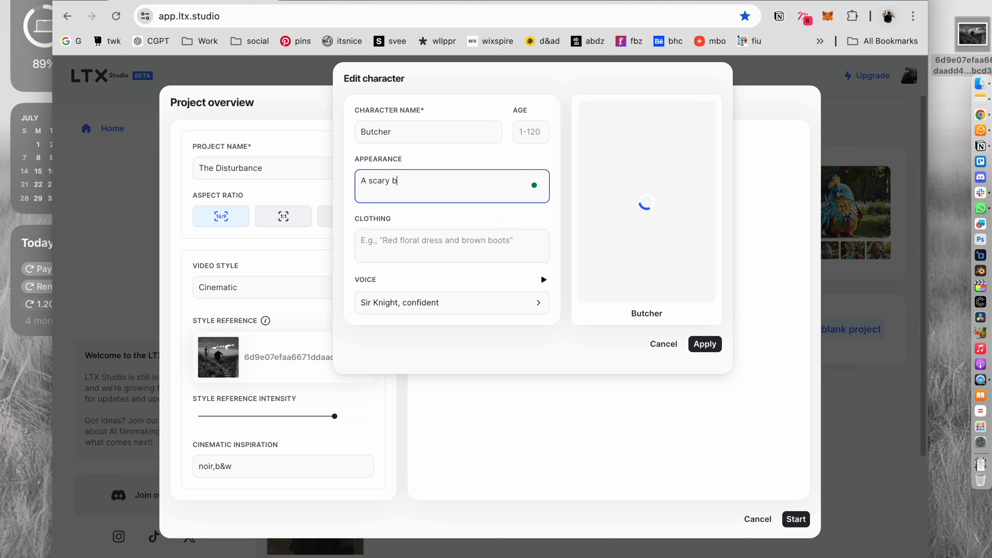
text(cary big man wearing a)
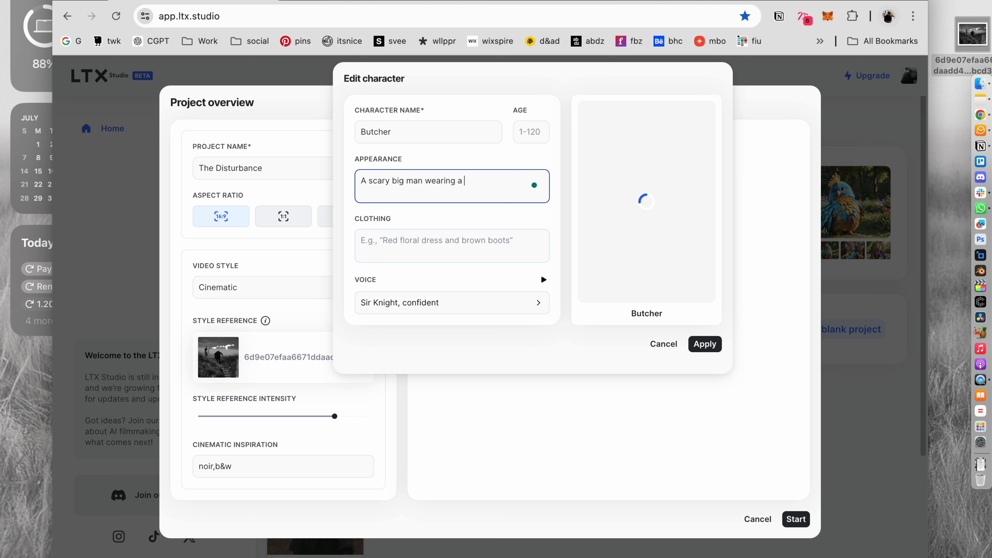
text( leather mask)
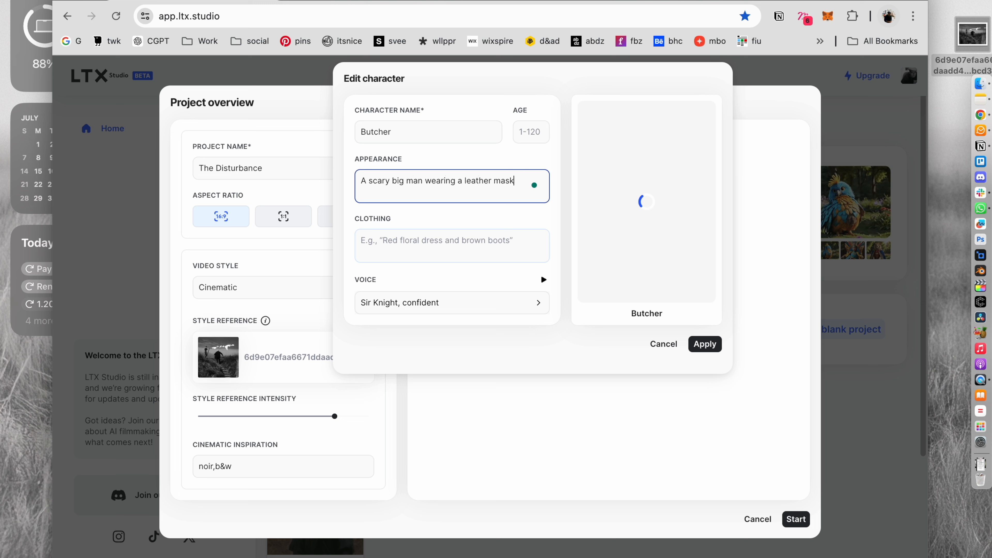
- Set the Butcher's clothing to "dirty white cloths" and choose the voice "Cole, serious"
click(403, 248)
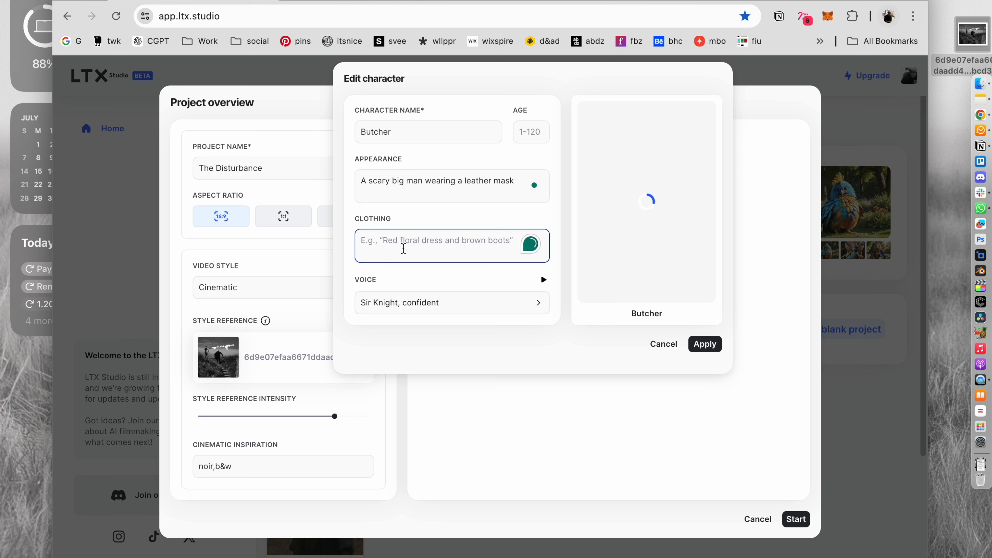
text(dirty wh)
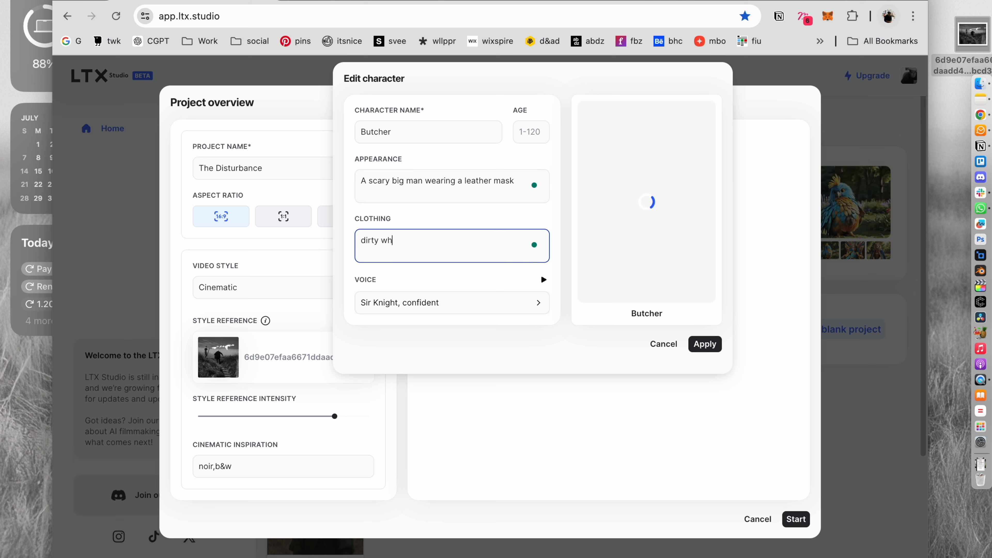
text(ite cloths)
click(396, 307)
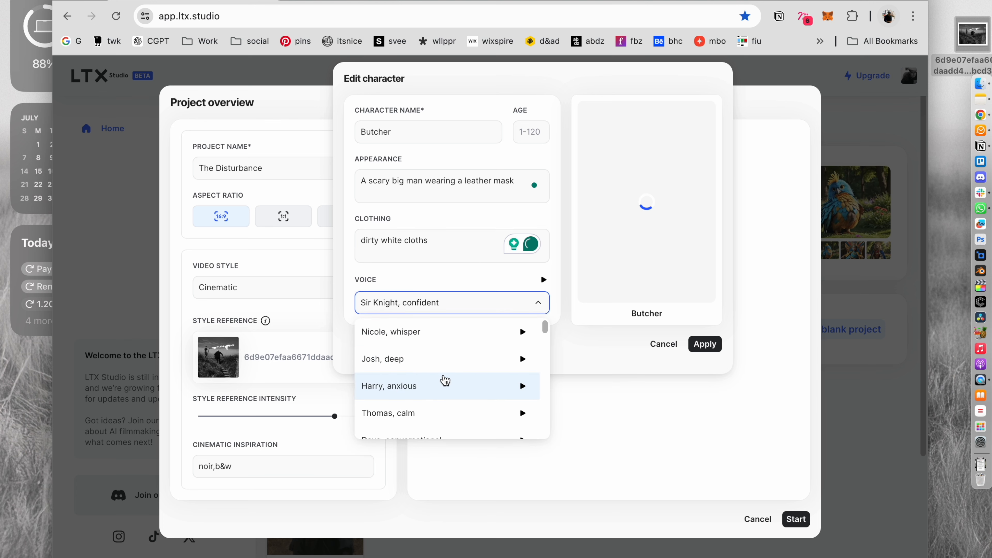
scroll(444, 381, down, 1)
scroll(421, 399, down, 4)
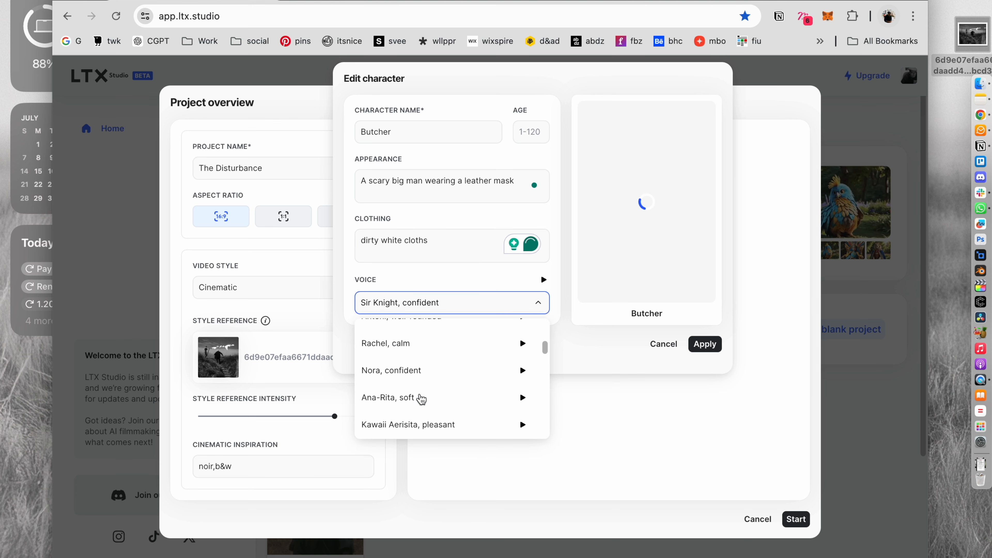
scroll(421, 399, down, 4)
click(402, 385)
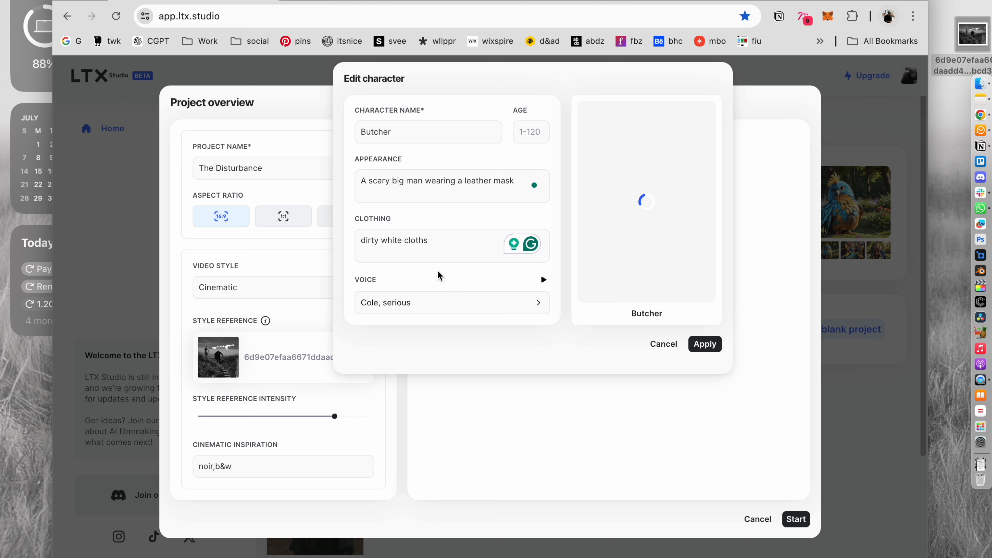
- Set the Butcher's age to 40 and apply the character to the cast
mouse_move(660, 271)
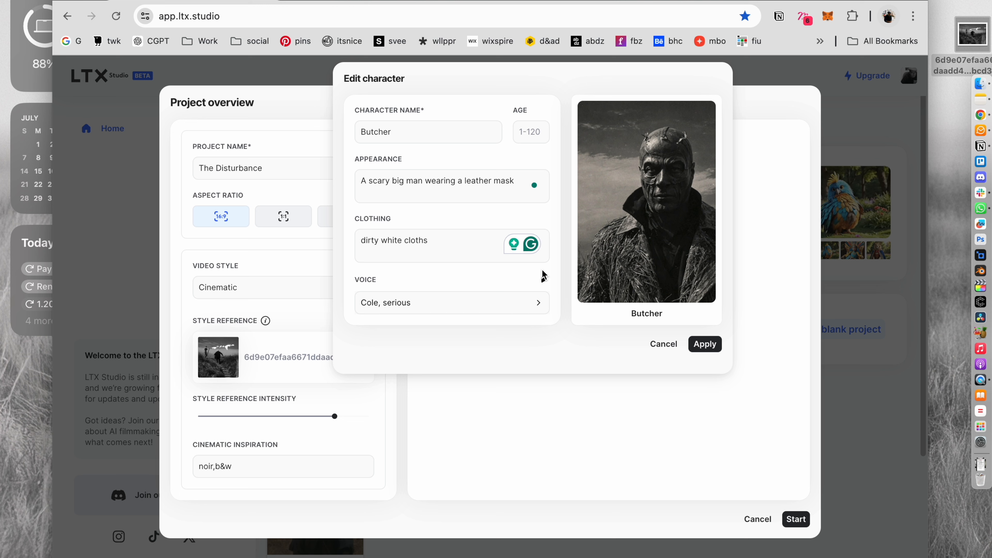
mouse_move(636, 195)
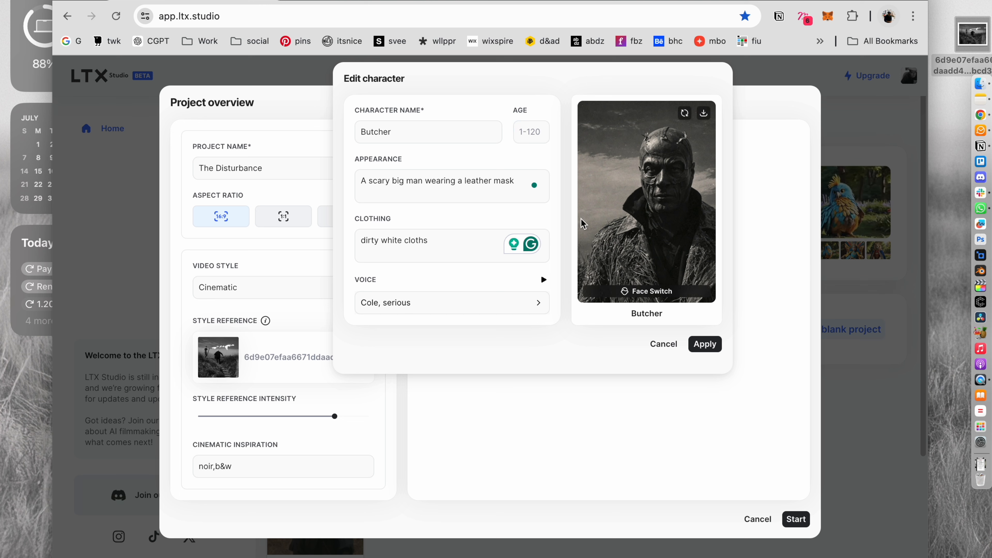
click(523, 131)
mouse_move(608, 168)
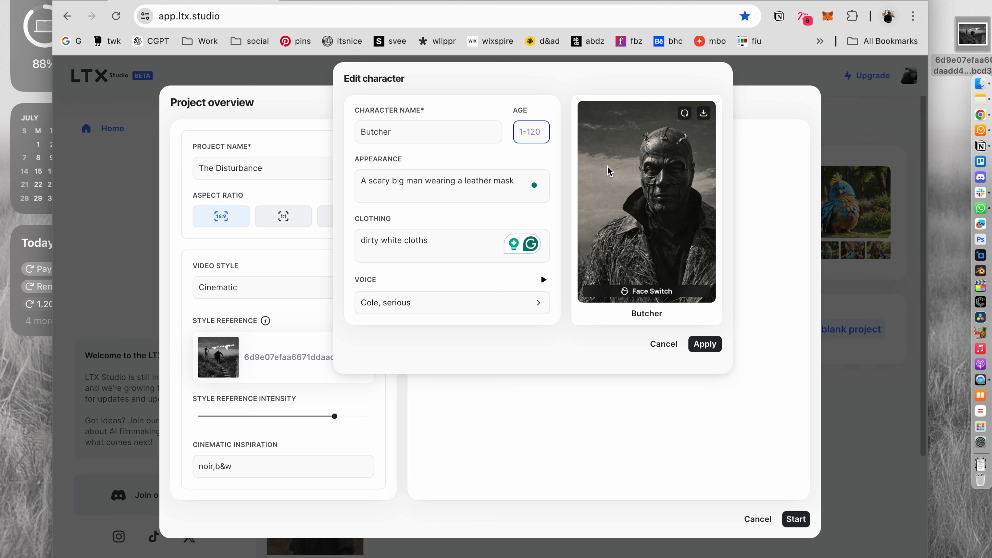
text(40)
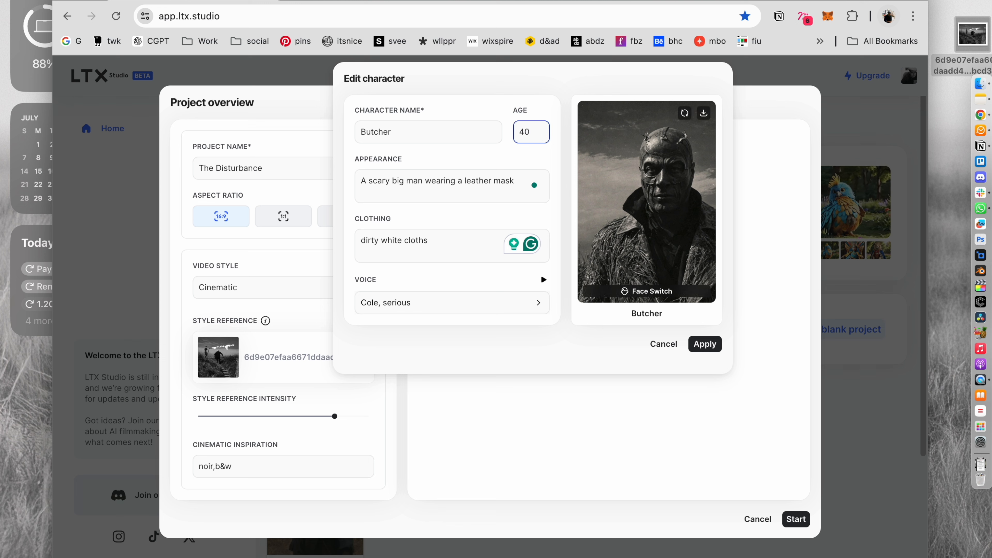
click(568, 101)
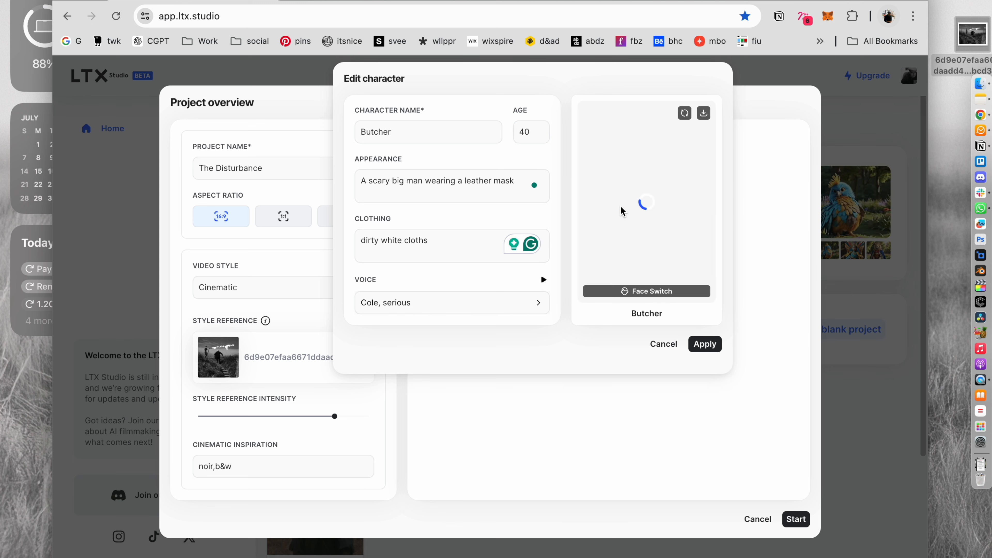
click(705, 344)
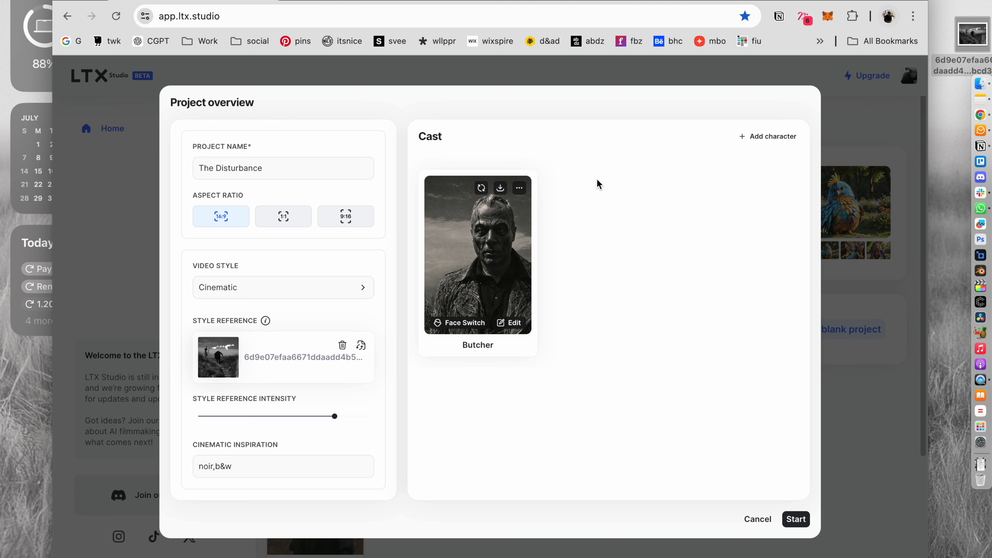
- Add a second cast character named "Mia" and set her age to 16
click(742, 136)
click(377, 140)
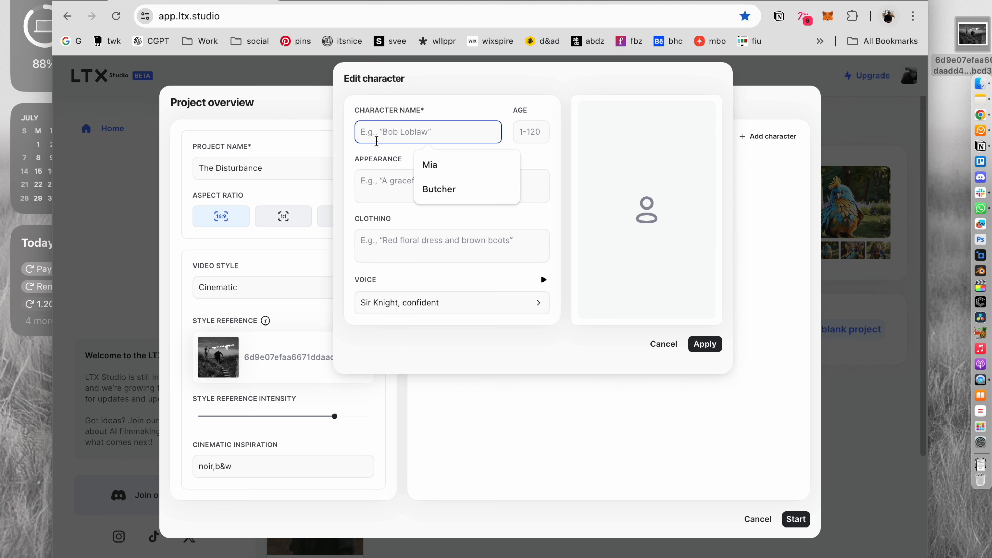
click(420, 162)
click(410, 178)
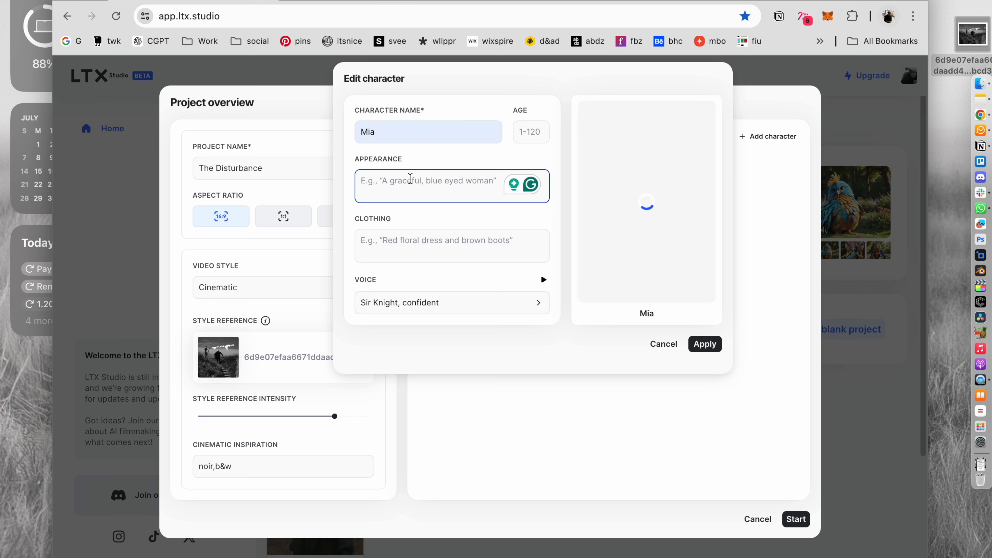
click(520, 135)
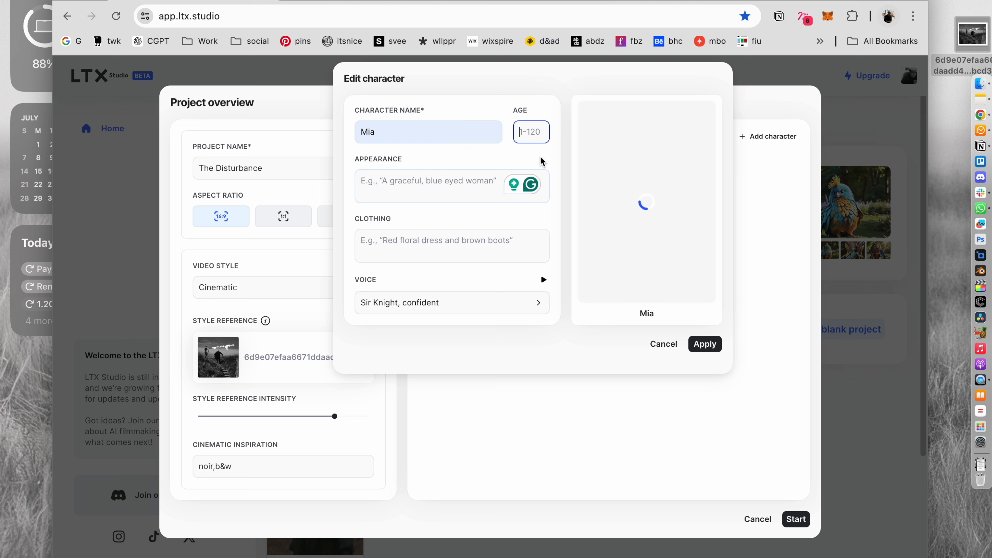
text(16)
- Describe Mia's appearance as "A beautiful brunette in her teens" and her clothing as "White polka dress"
click(457, 192)
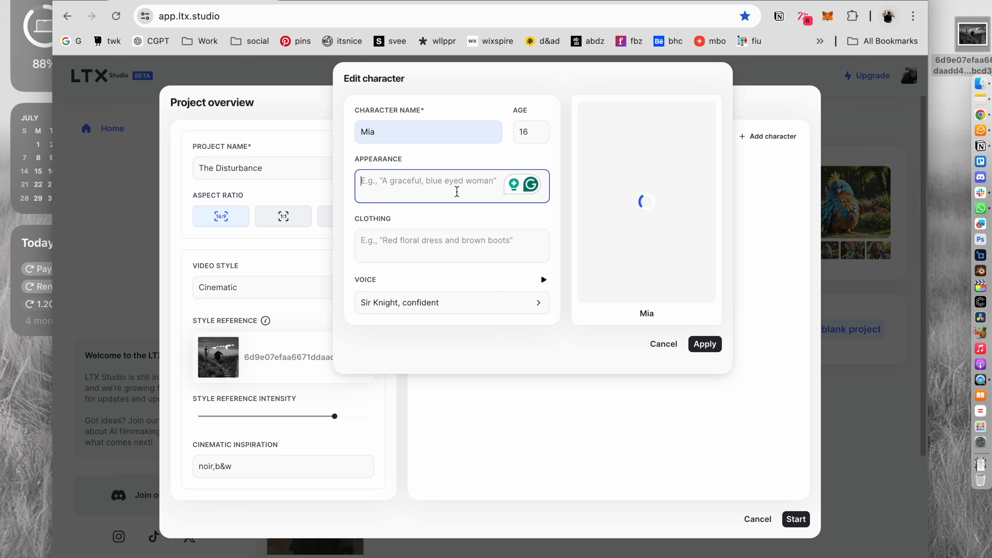
text(A beauti)
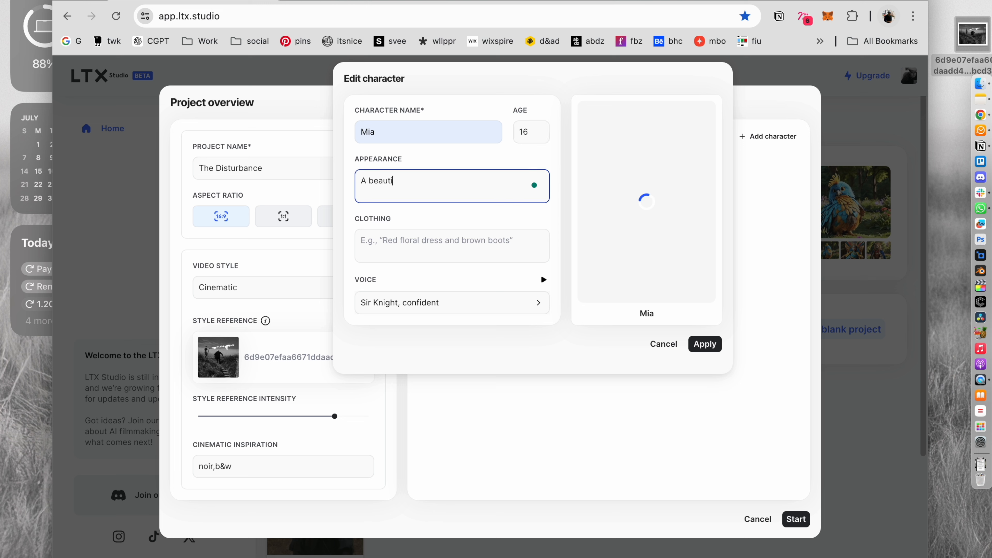
text(ful brunette in her teeens)
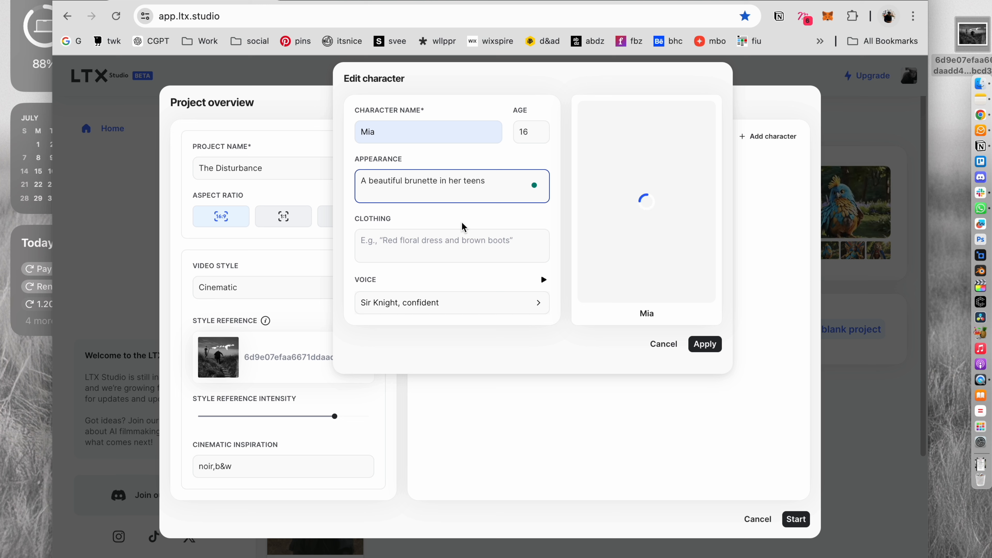
click(448, 234)
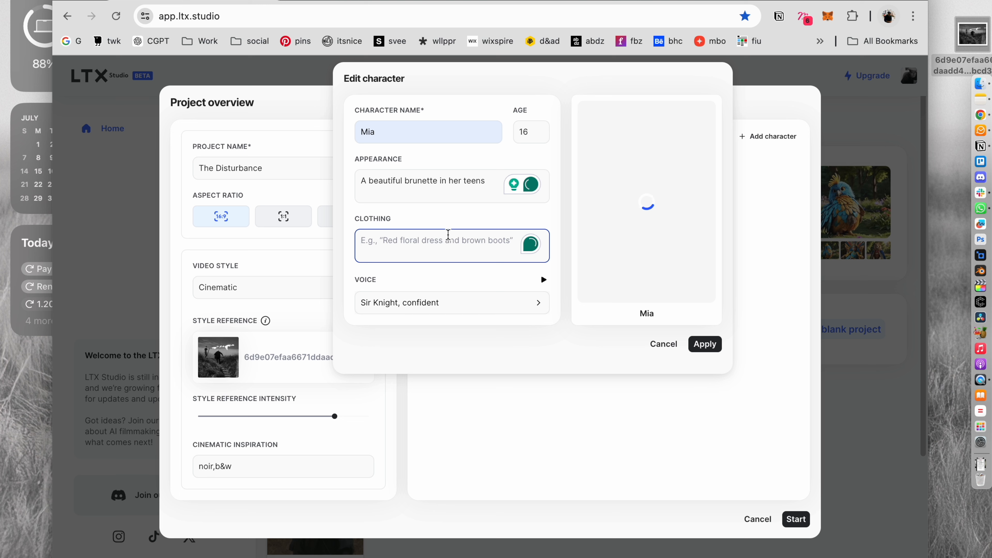
text(White polka dress)
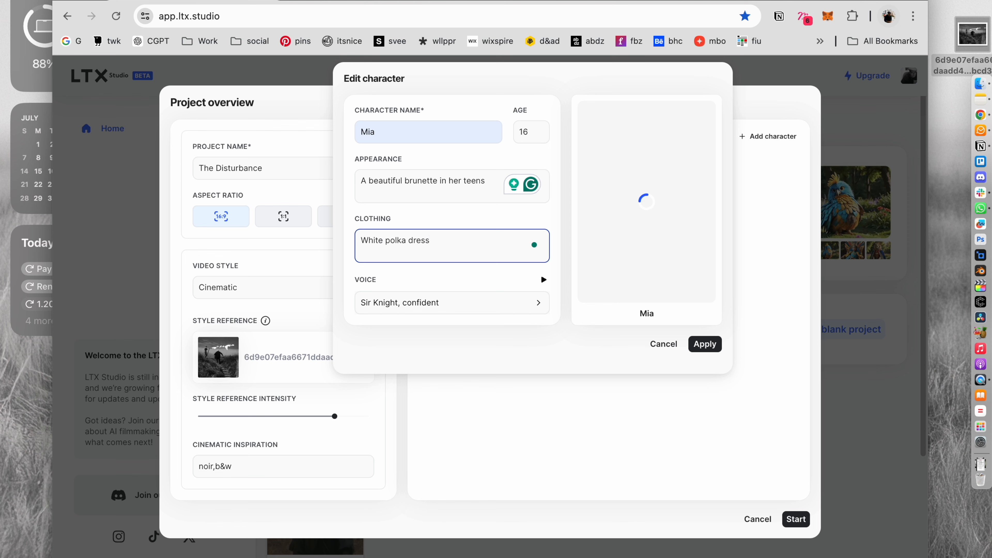
- Give Mia the voice "Rachel, calm" and apply the character to the cast
click(465, 302)
scroll(464, 362, down, 2)
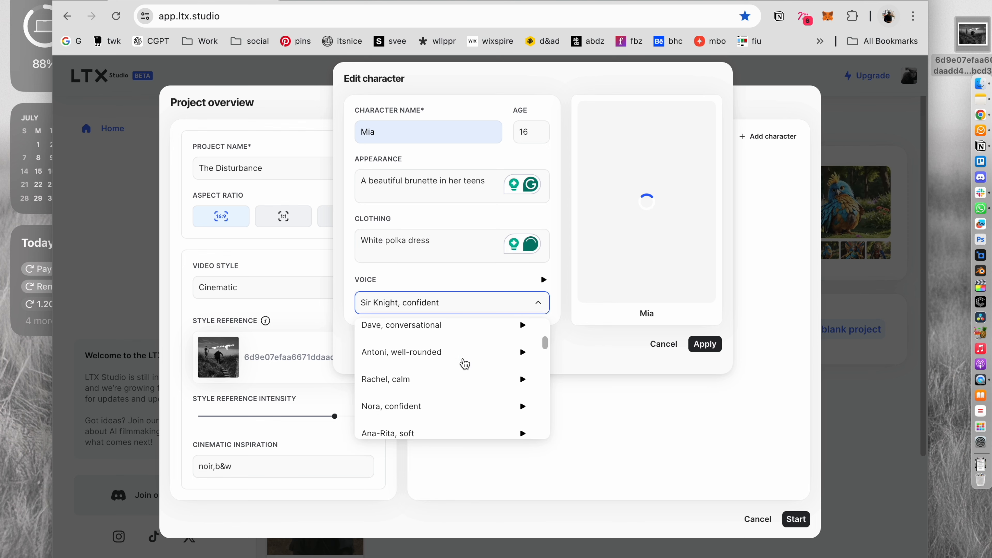
scroll(464, 362, down, 1)
click(434, 366)
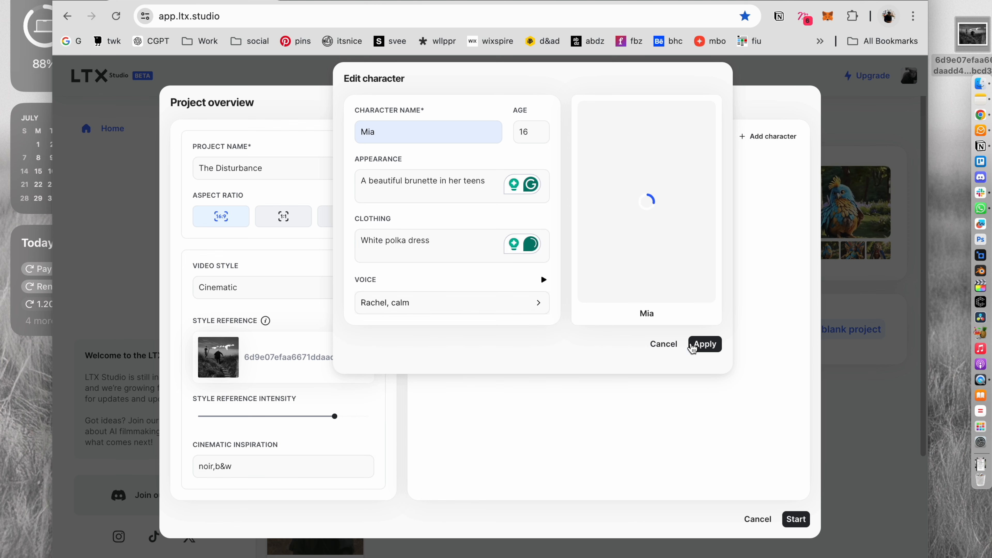
click(703, 344)
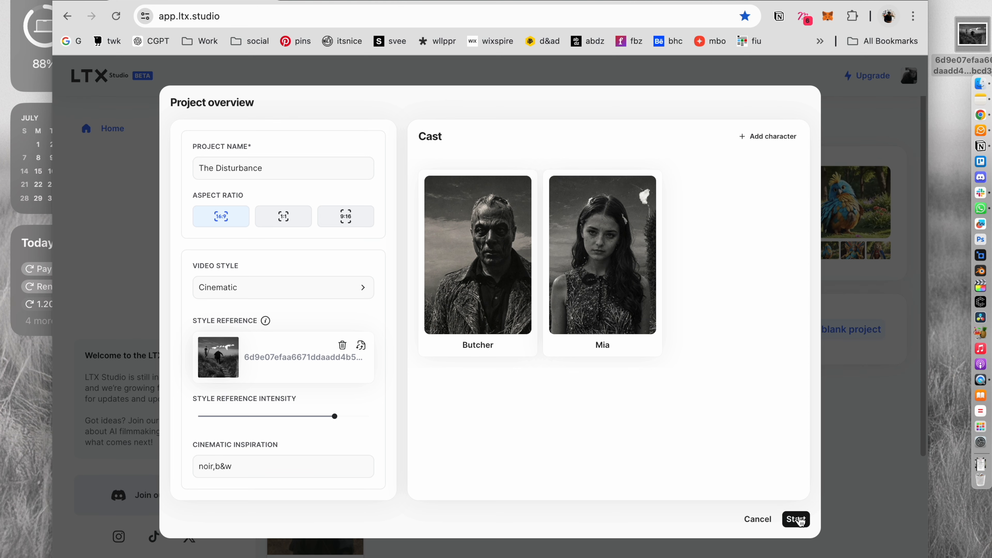
- Start the project and set Scene 01's location to "meadow windy", lighting to "dramatic" and weather to "misty"
click(795, 519)
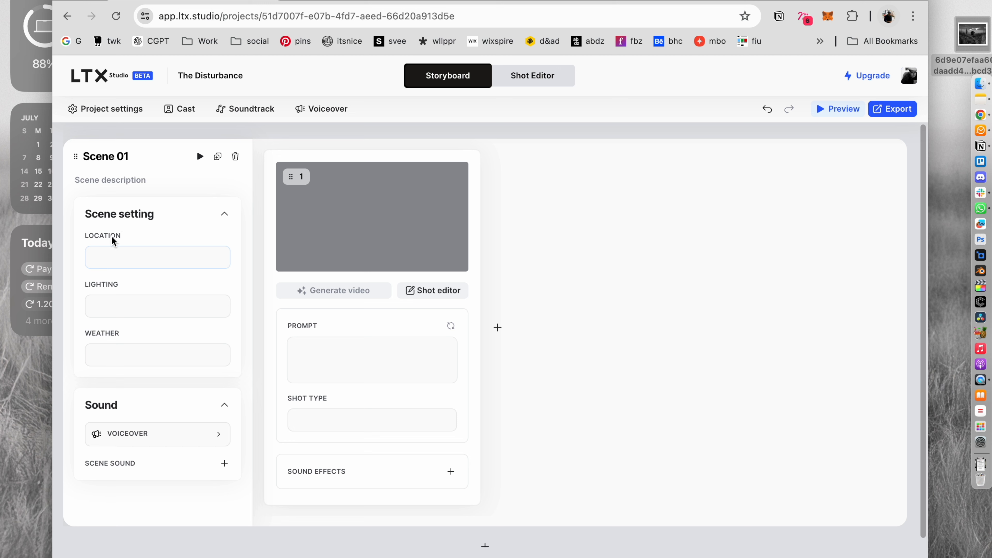
click(111, 256)
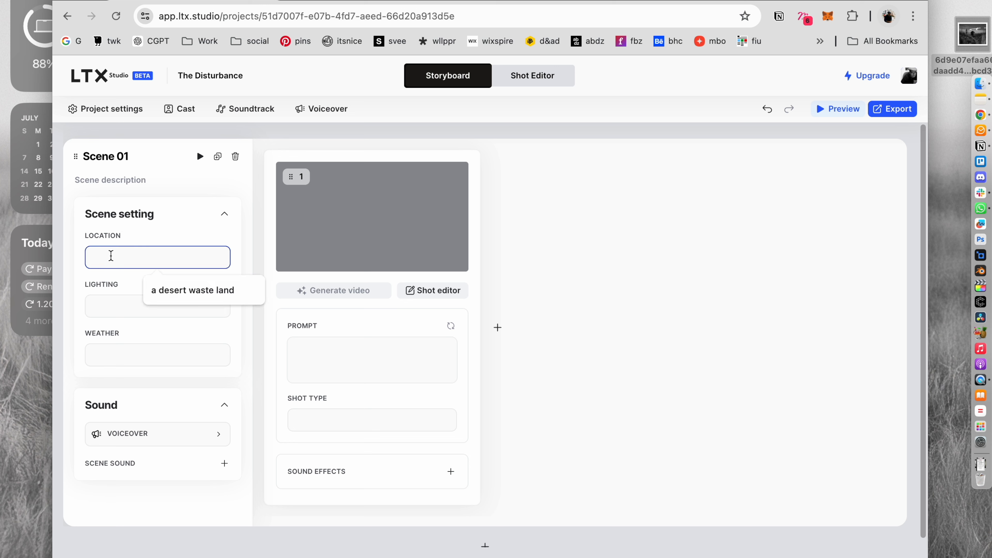
text(meadow windy)
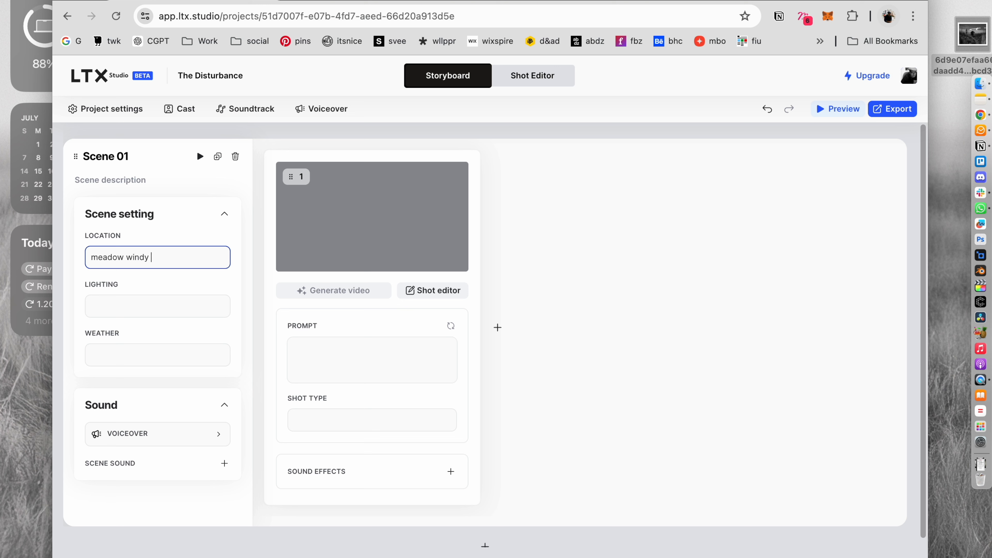
click(118, 307)
text(dramatic)
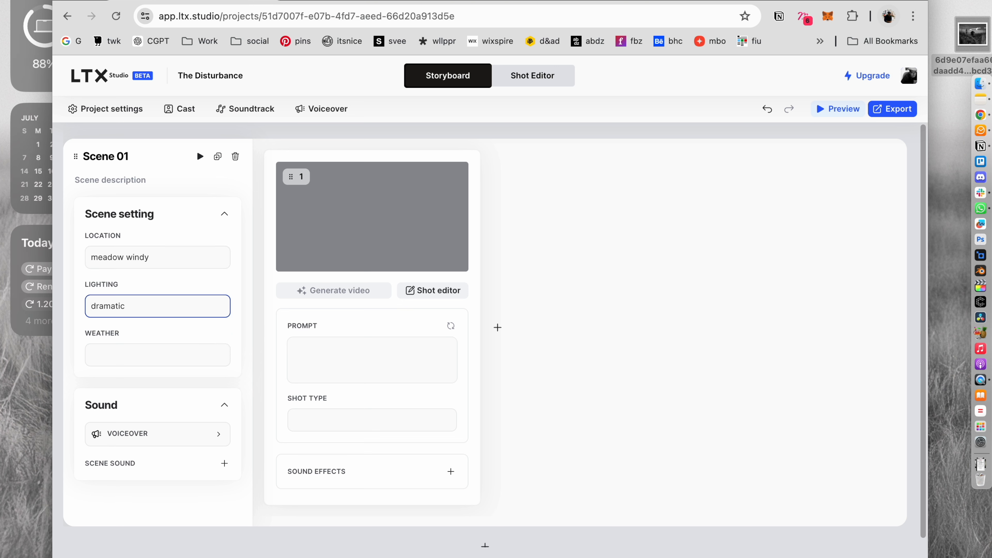
click(112, 351)
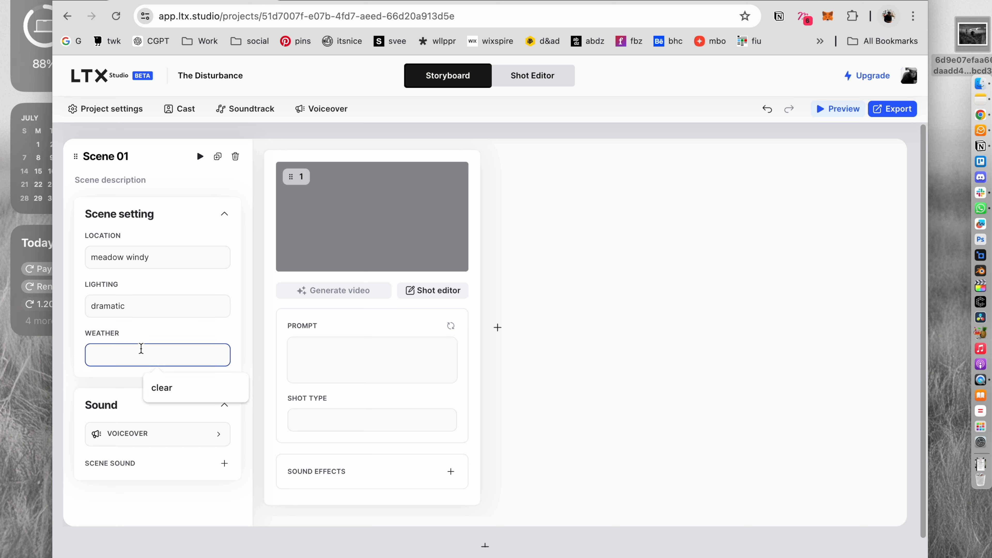
text(misty)
click(589, 374)
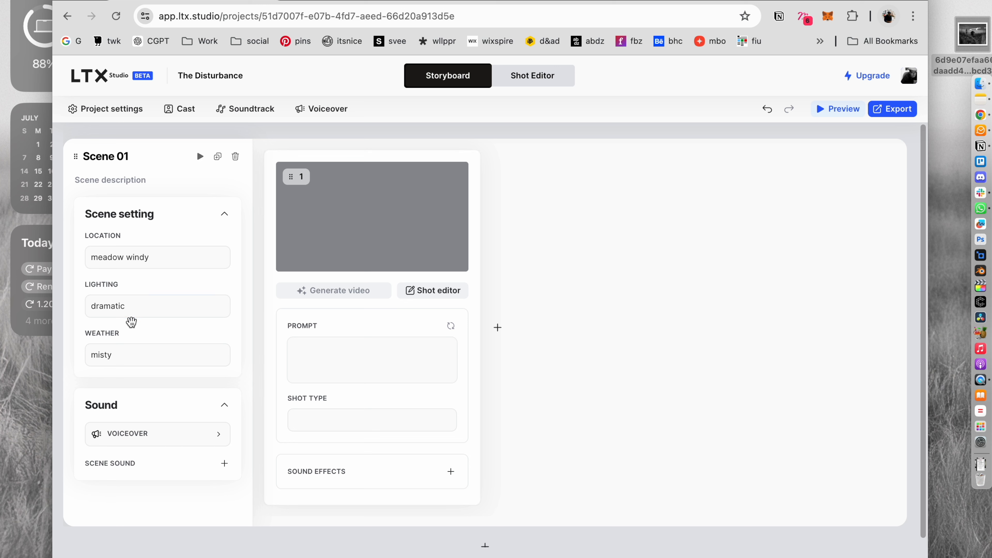
- Enter the prompt "a shot of mia picking flowers in the meadow peacefully" for shot 1
click(328, 364)
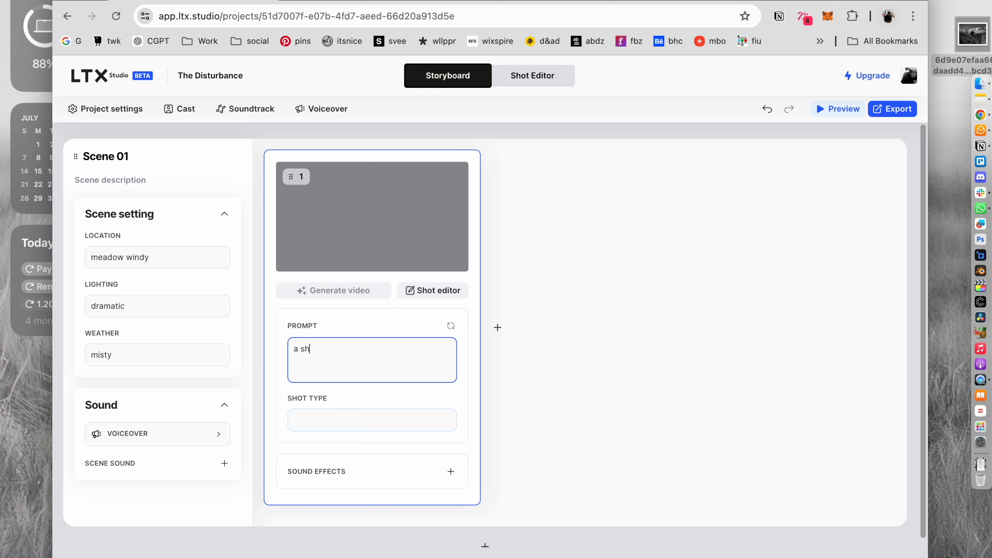
text(a shot of mia)
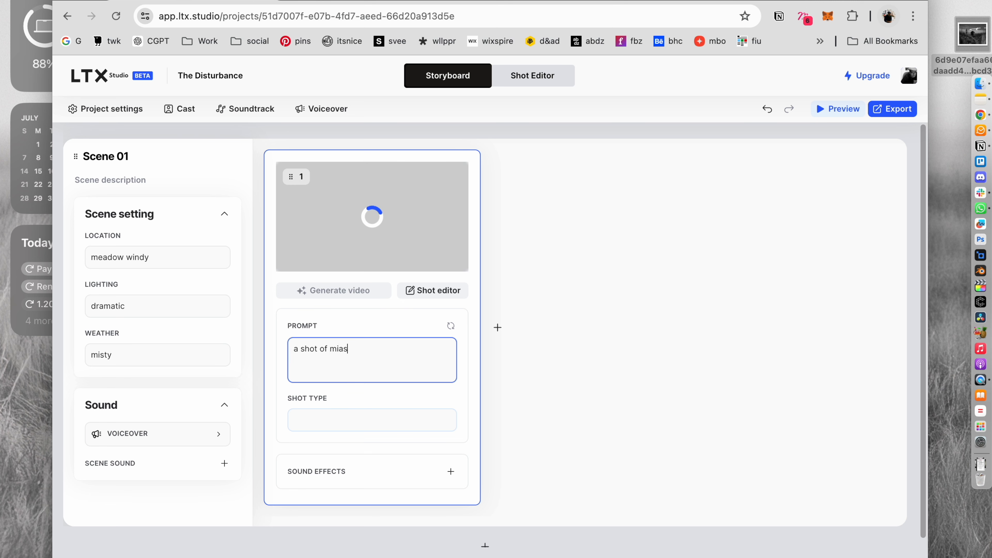
text( picking flowers in the med)
key(BackSpace)
text(adow peace)
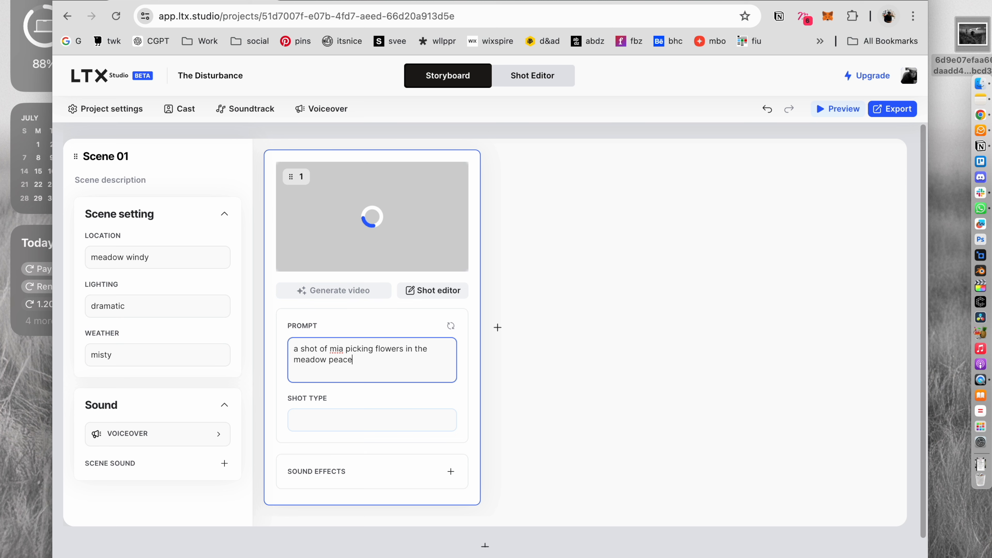
text(fully)
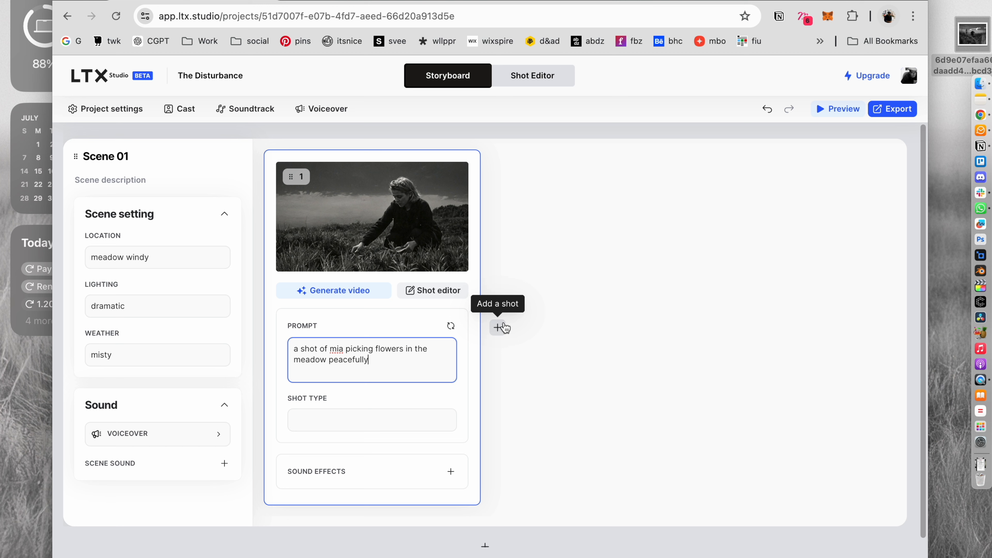
- Set the shot type of shot 1 to Medium-Shot
click(371, 417)
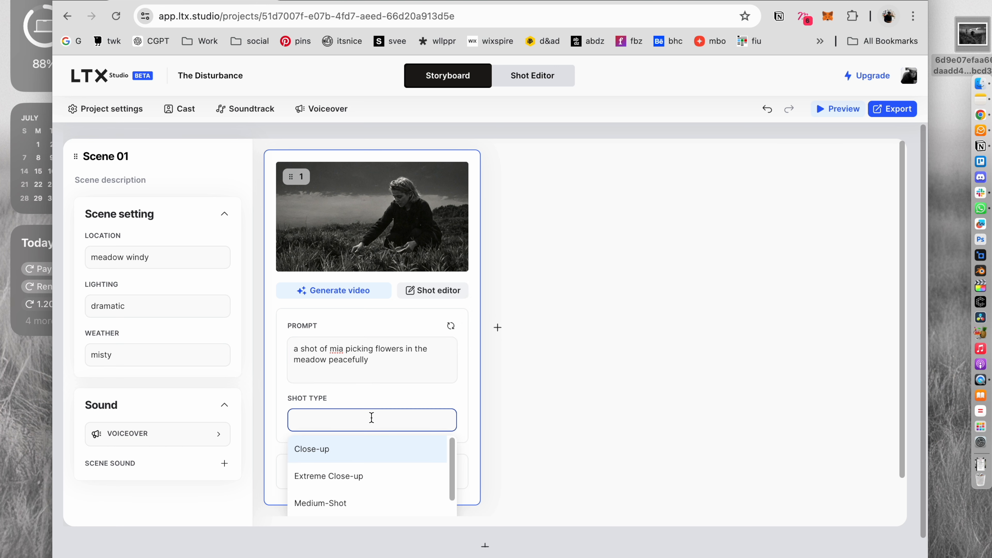
scroll(372, 454, down, 2)
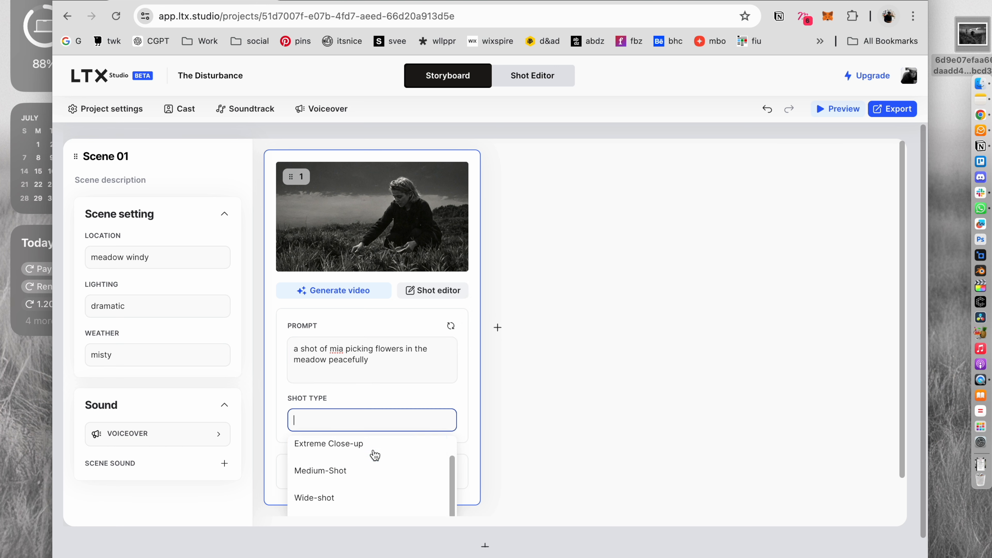
click(337, 471)
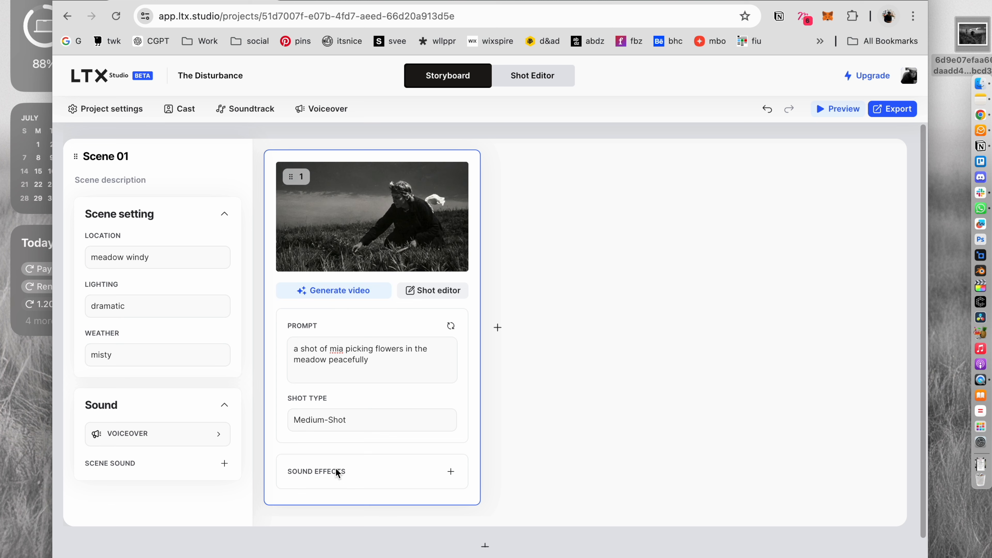
click(399, 414)
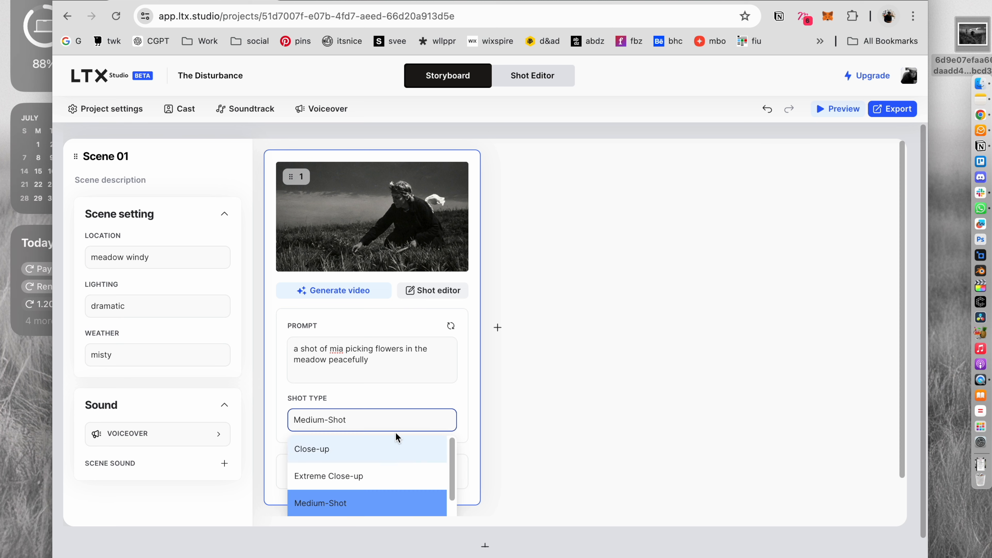
scroll(383, 465, down, 5)
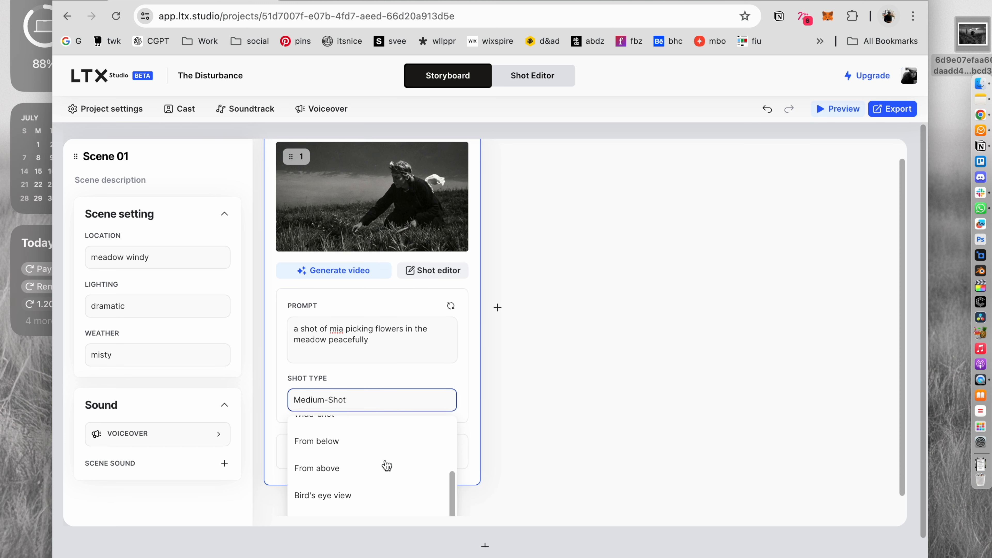
click(538, 408)
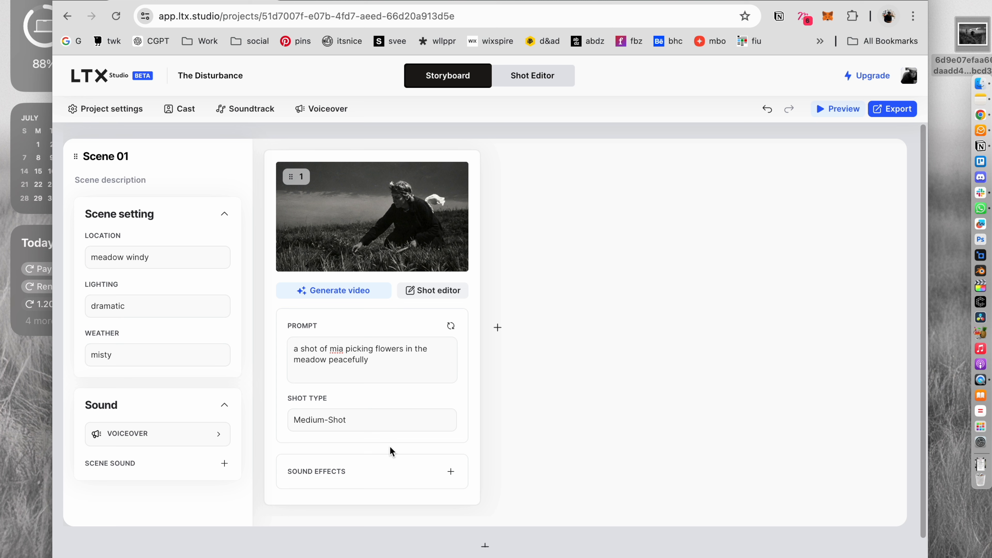
- Search shot 1's sound effects for "wind", preview "Wind Leaves Ambience" and assign it to the shot
click(451, 475)
click(375, 489)
text(wind)
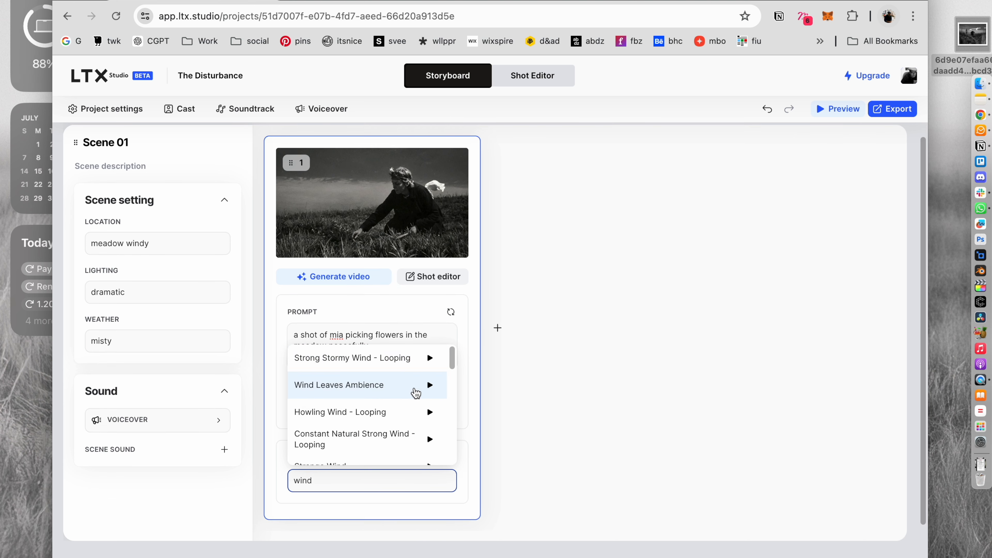
click(434, 389)
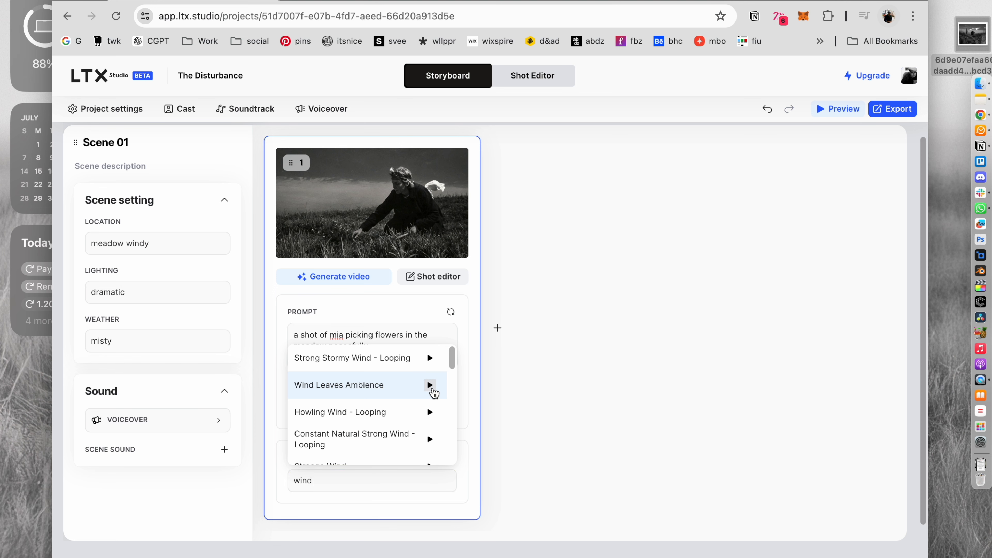
click(363, 388)
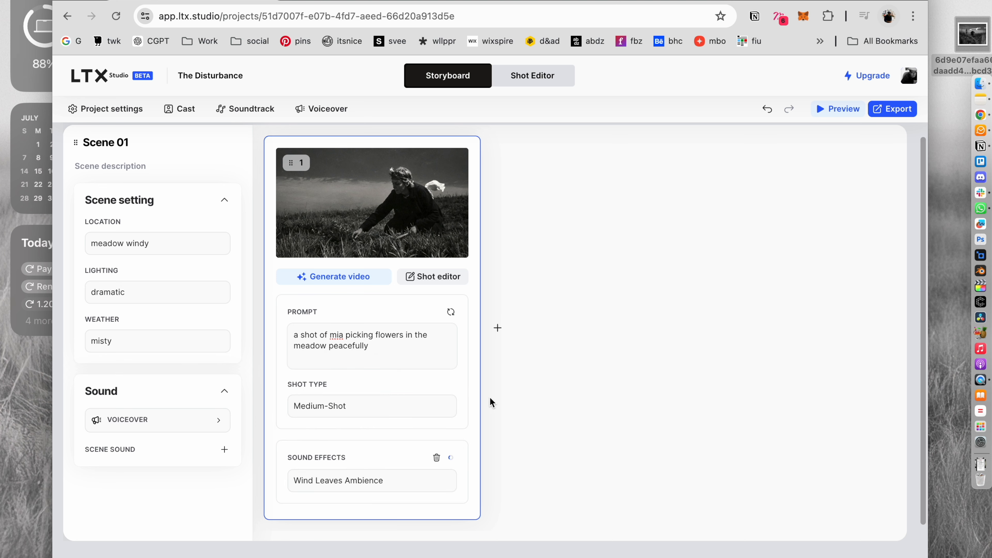
- Add a second shot to Scene 01 with the prompt "Butcher running towards mia"
scroll(519, 385, up, 1)
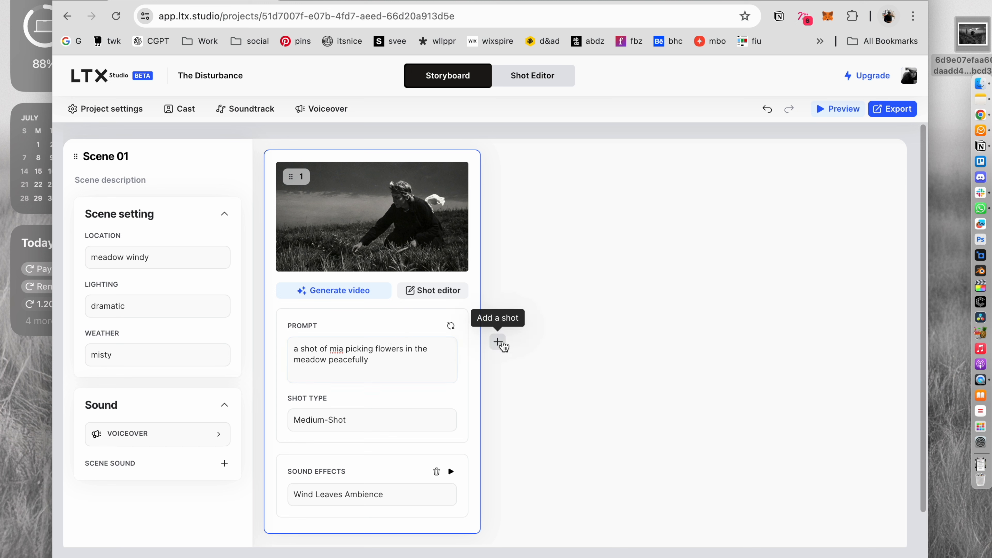
click(498, 342)
click(537, 342)
text(Butcher )
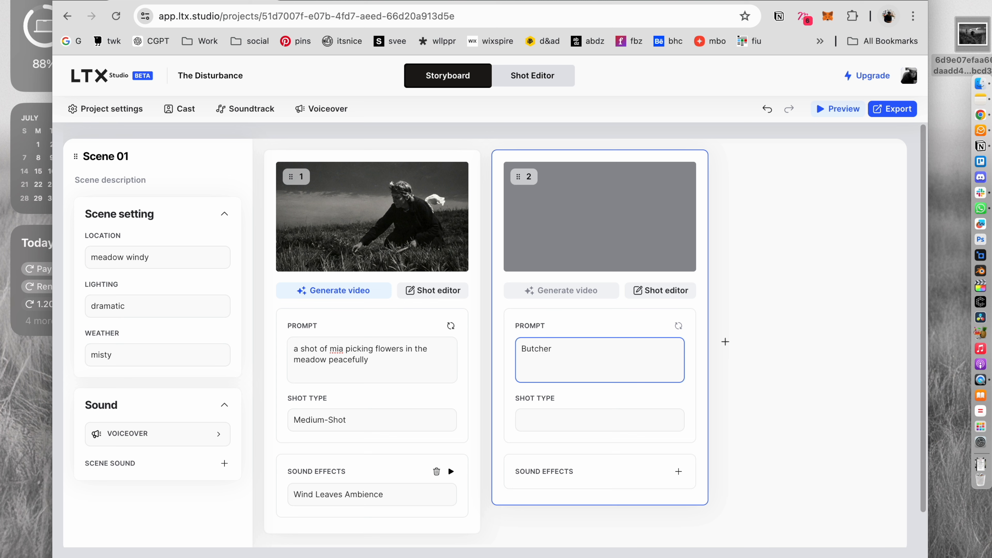
text(runh)
key(BackSpace)
text(n)
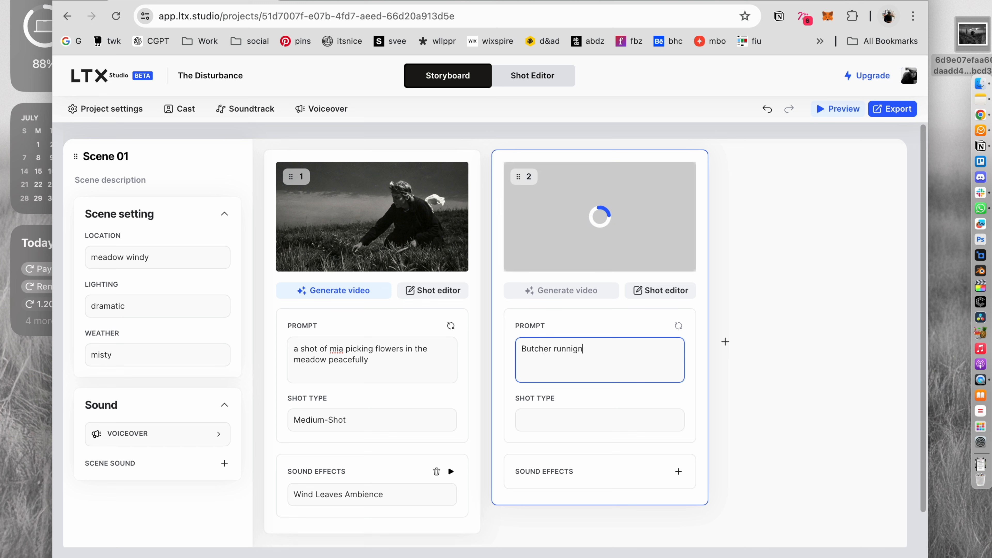
text(ing towards mia)
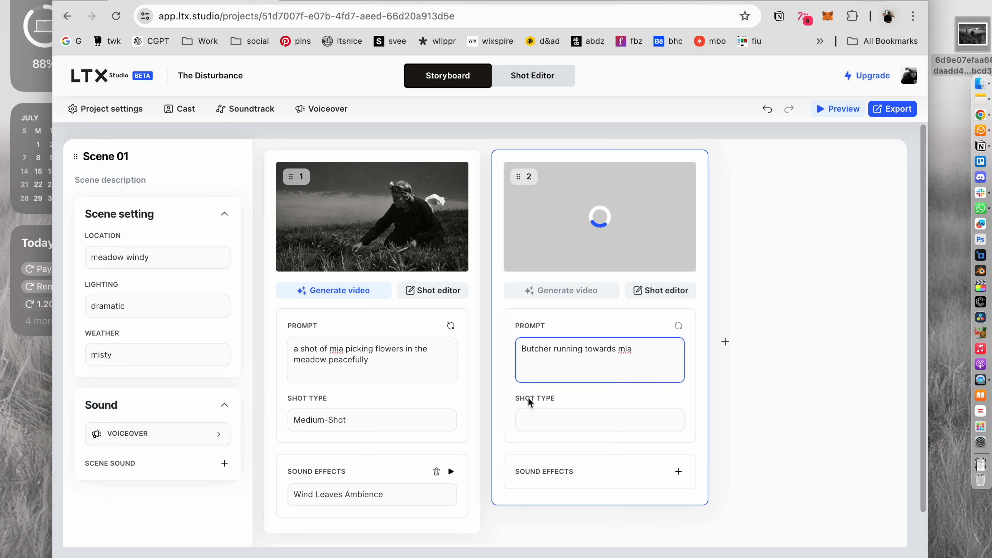
- Set the shot type of shot 2 to Wide-shot
click(531, 421)
scroll(558, 489, down, 3)
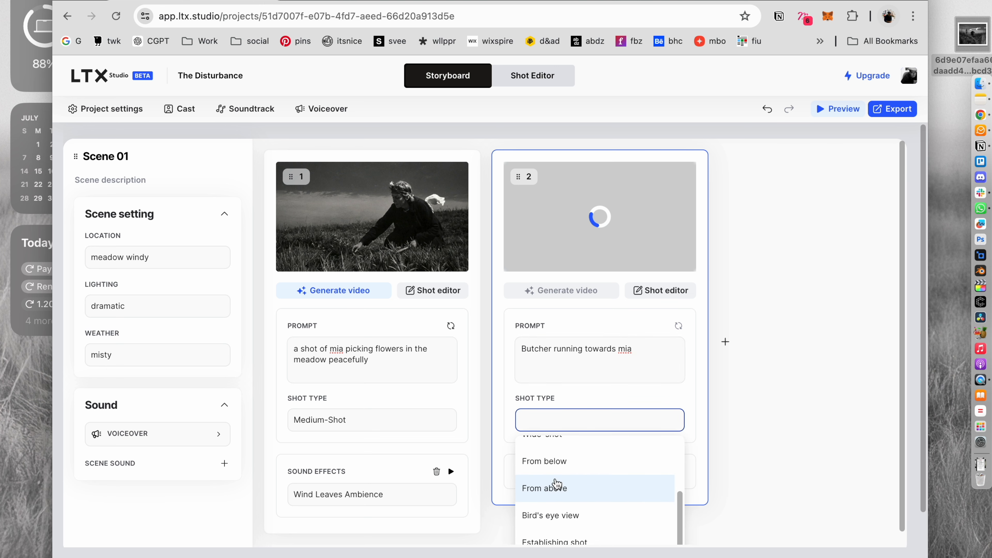
scroll(562, 475, up, 3)
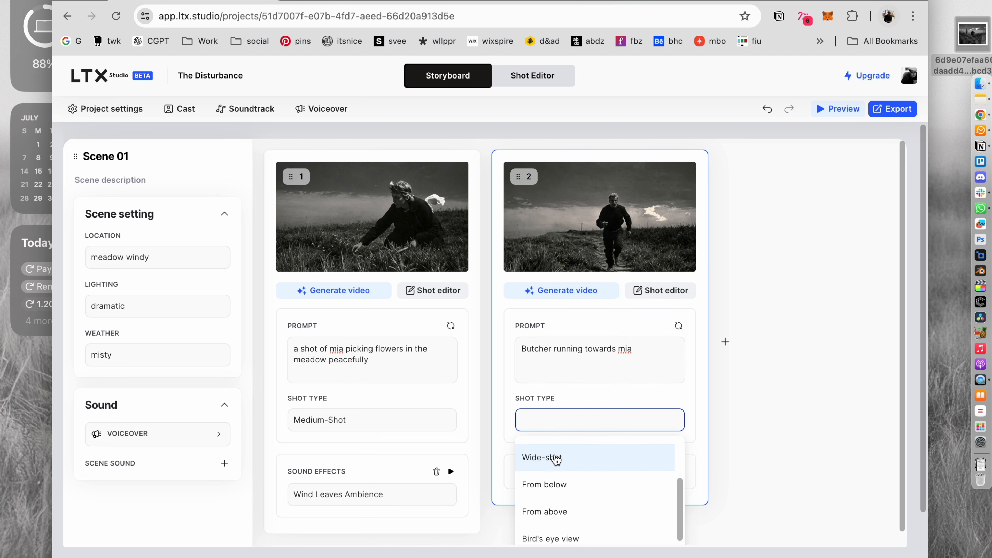
click(554, 461)
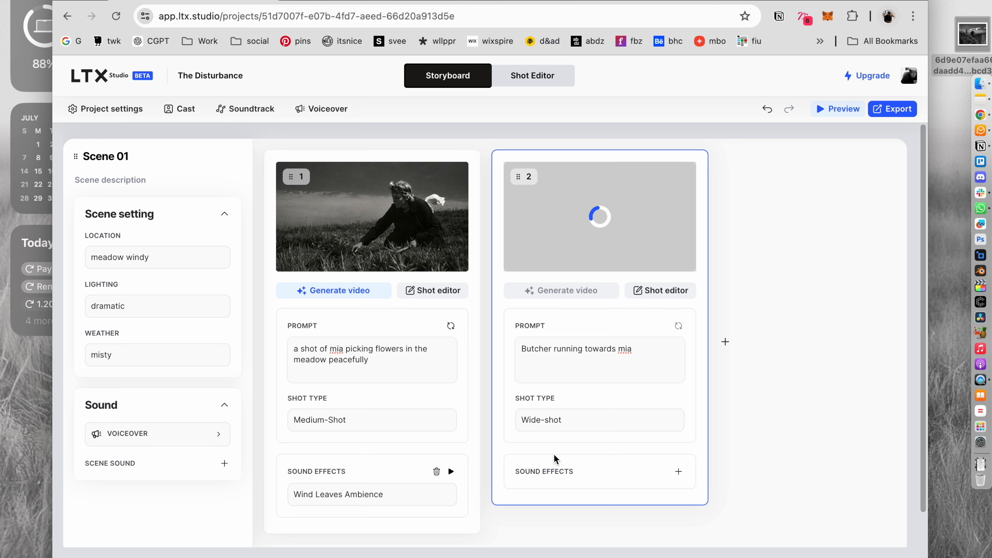
- Search shot 2's sound effects for "wind", preview "Wind Leaves Ambience" and assign it to the shot
mouse_move(579, 215)
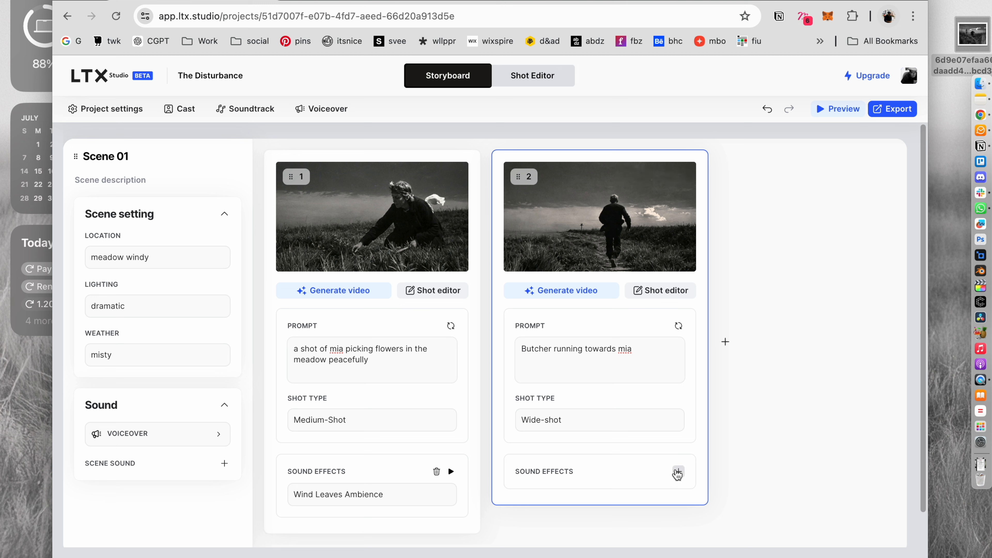
click(677, 473)
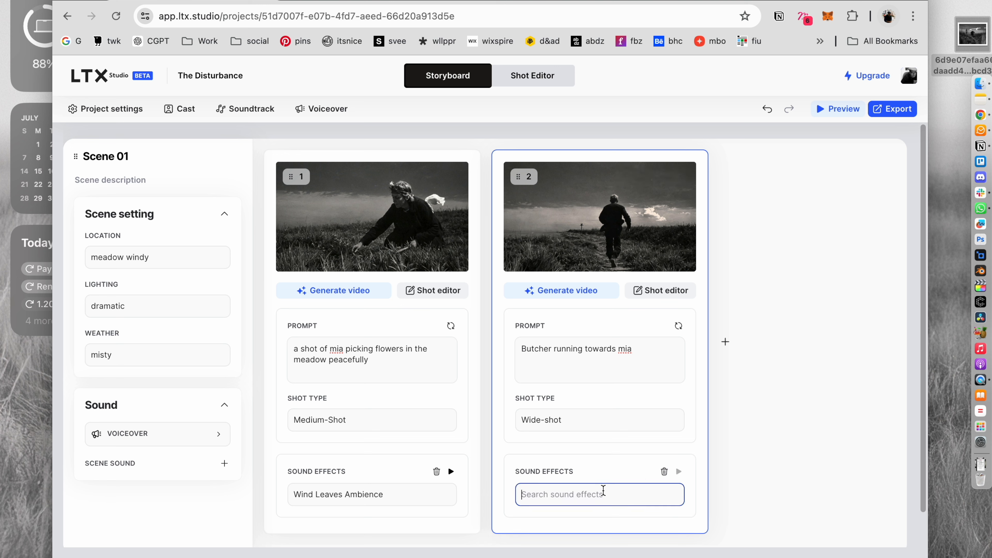
text(wind)
scroll(578, 482, down, 2)
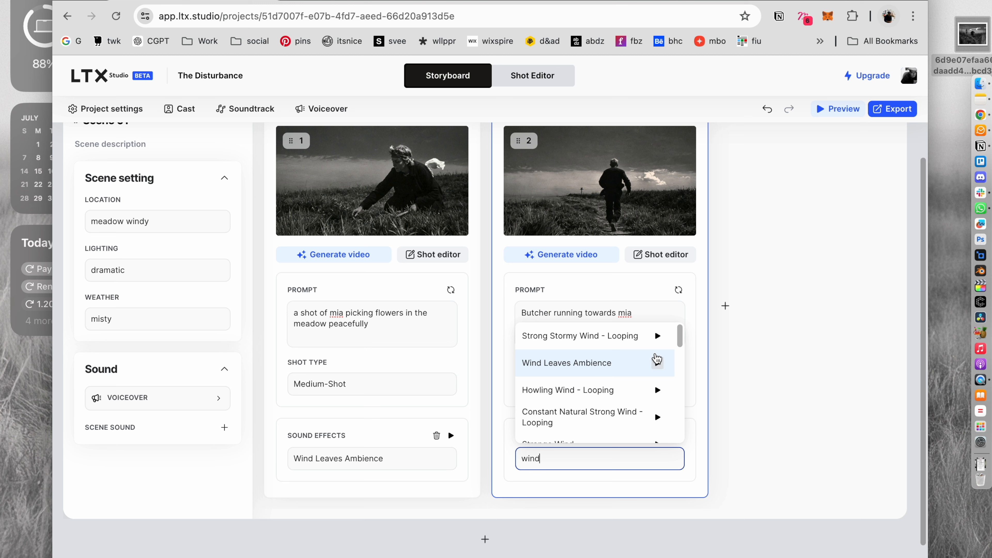
click(658, 364)
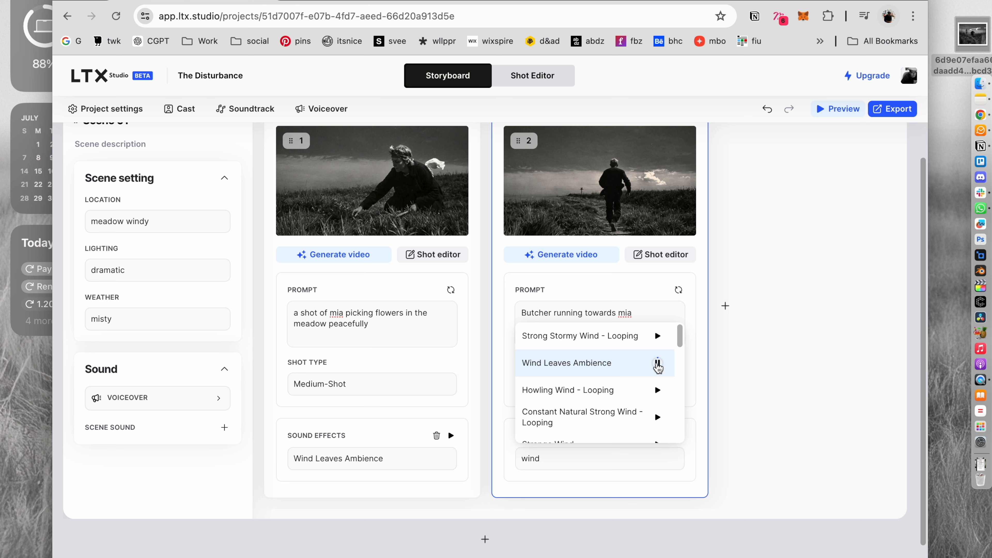
click(608, 367)
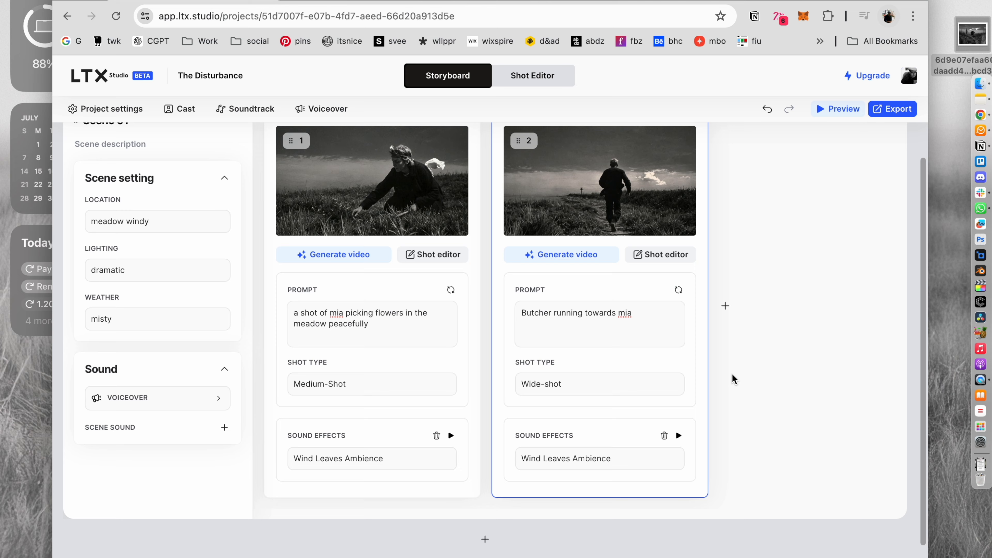
- Add a third shot to Scene 01 with the prompt "mia sees butcher running towards her" and the Extreme Close-up shot type
scroll(730, 352, up, 1)
click(725, 324)
click(783, 335)
scroll(589, 533, right, 1)
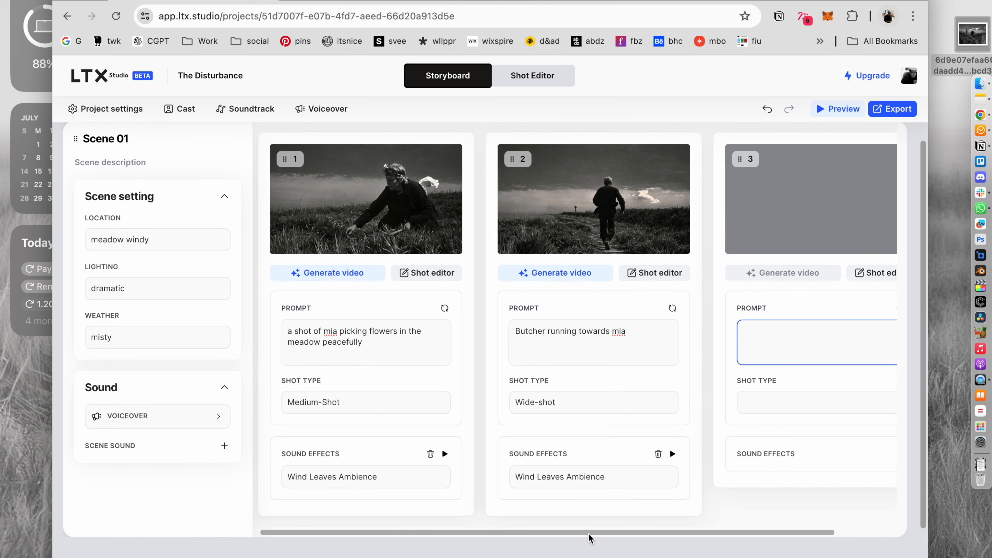
scroll(589, 534, right, 3)
text(mia sees butcher)
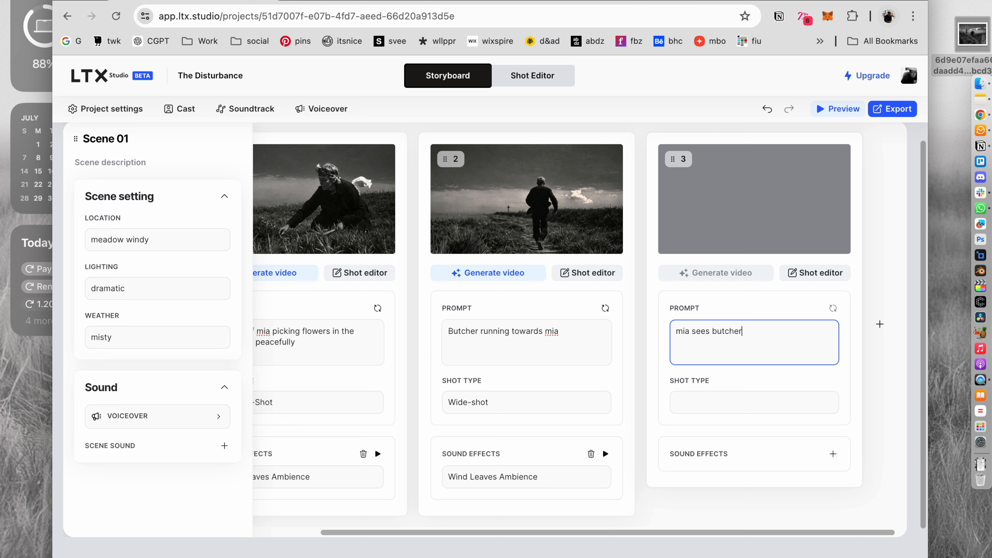
text( running towards her)
click(710, 407)
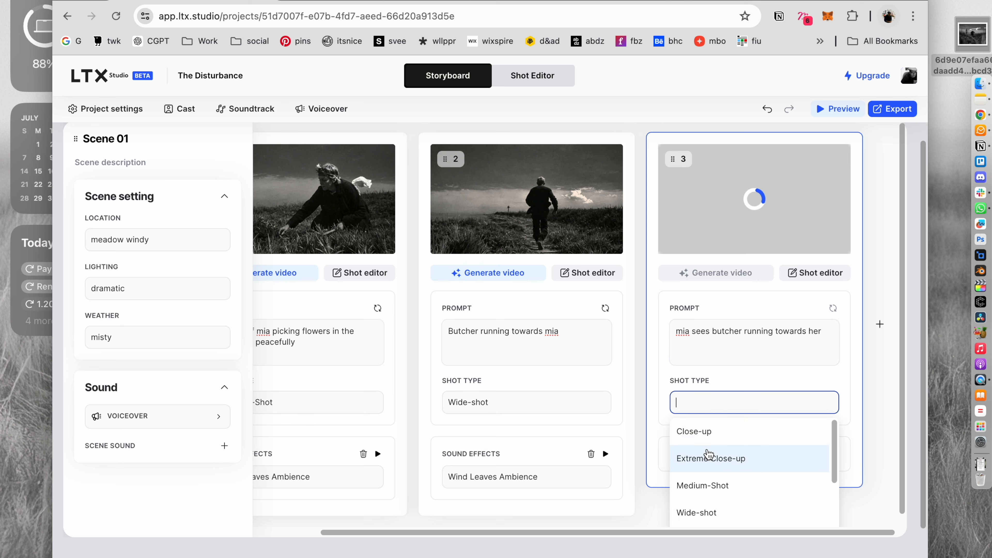
click(709, 459)
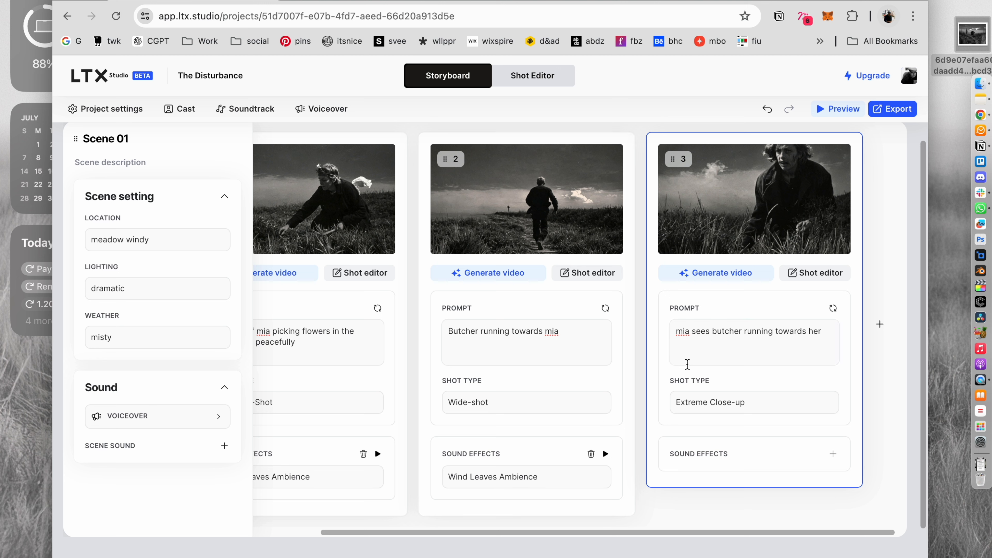
- Search shot 3's sound effects for "wind" and assign "Wind Leaves Ambience" to the shot
click(832, 453)
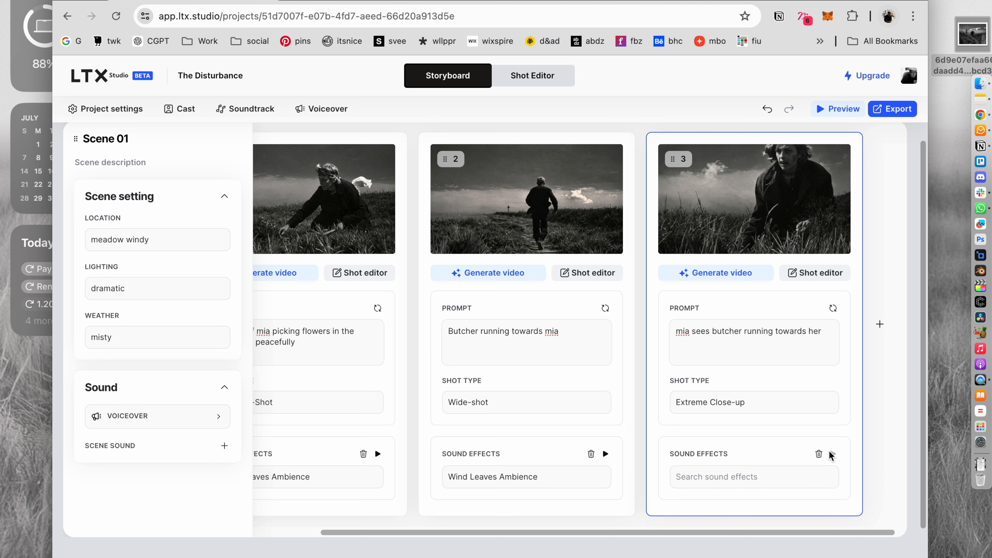
text(wind)
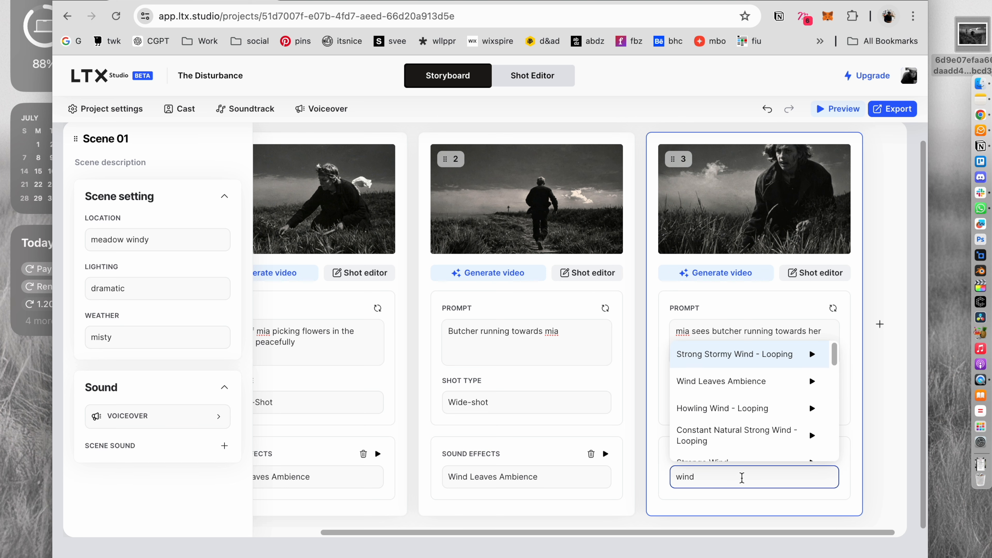
scroll(734, 479, down, 1)
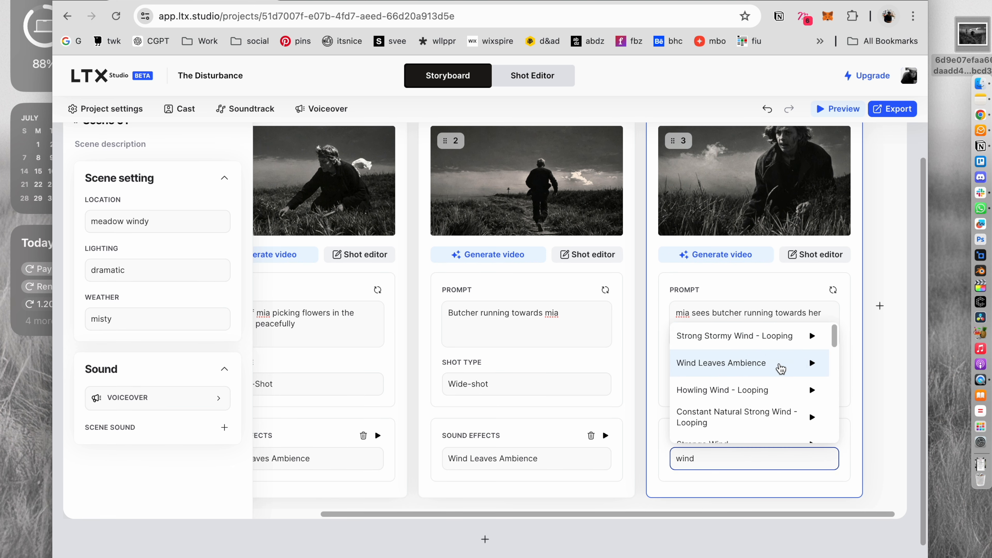
click(780, 367)
- Add a fourth shot with the prompt "butcher catches mia and lifts her up in the air" and the Medium-Shot type
click(881, 306)
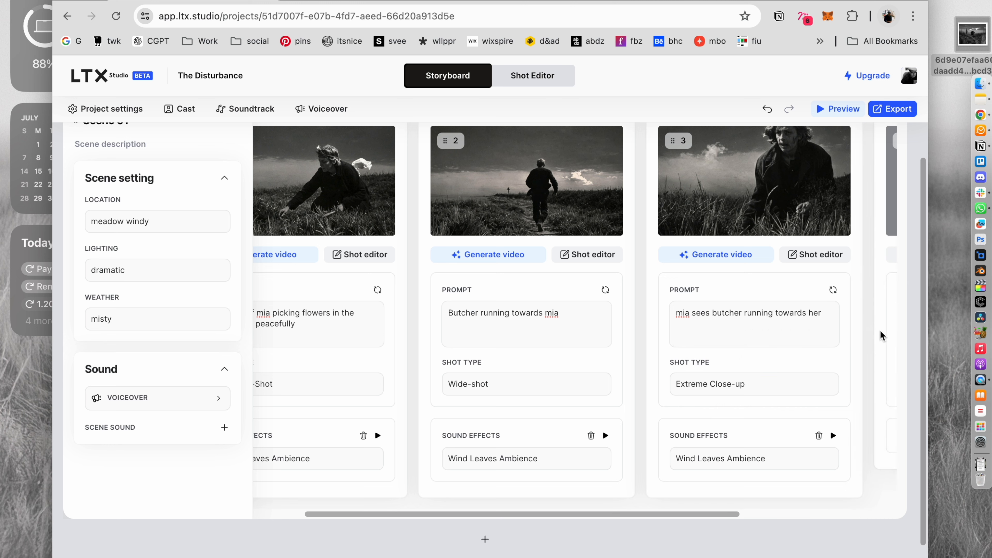
drag(717, 514, 898, 514)
click(725, 310)
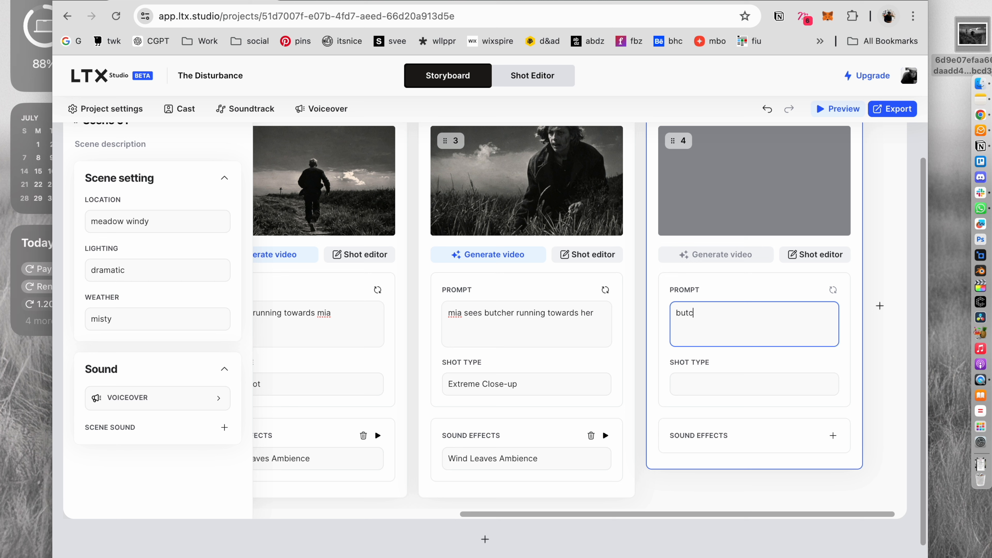
text(butcher catches )
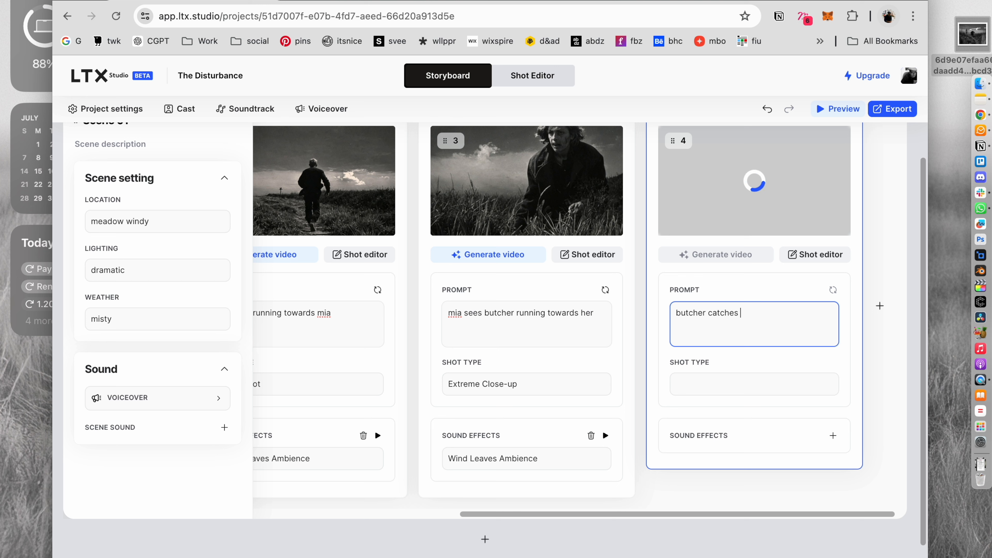
text(nm)
key(BackSpace)
text(mia)
text(and lifts her up in the air)
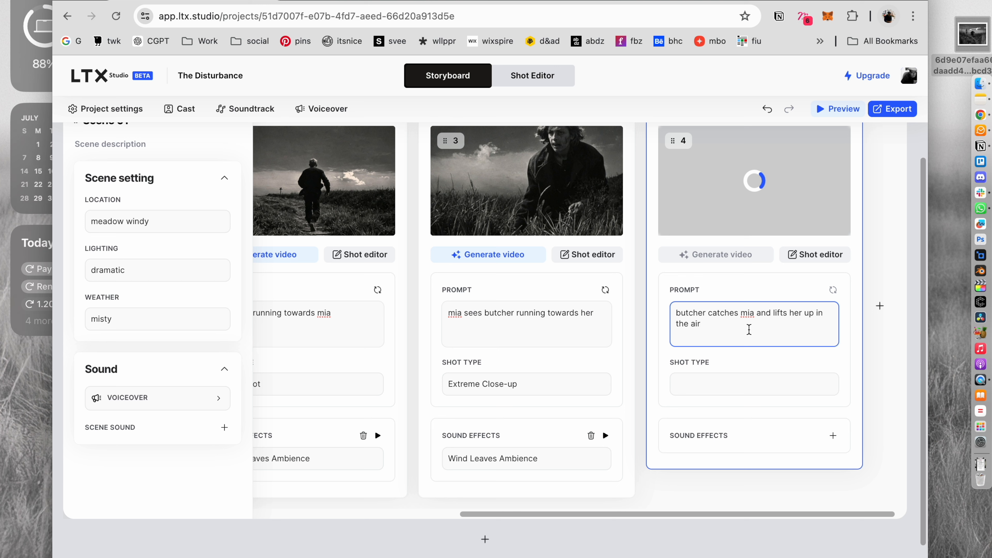
click(733, 382)
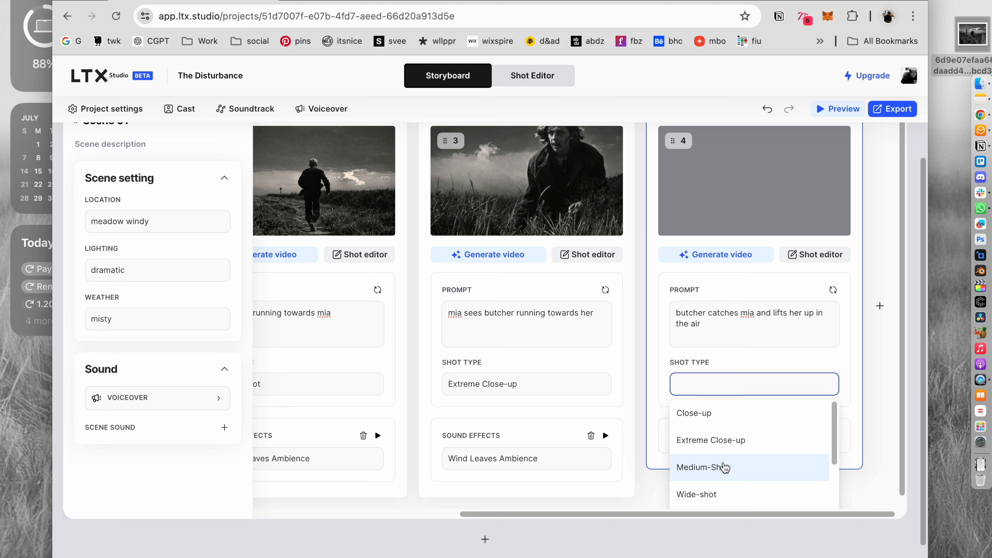
click(724, 467)
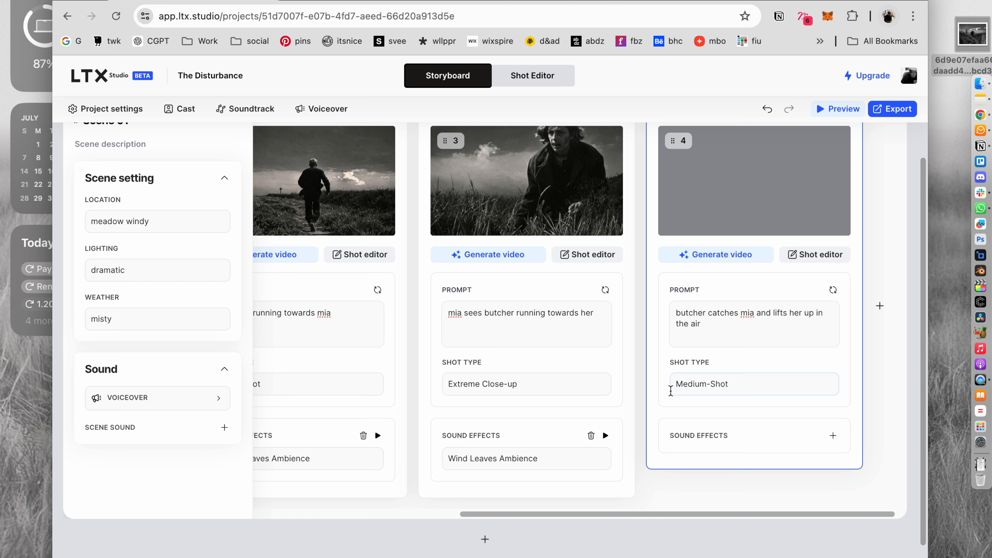
- Change shot 4's prompt to "butcher and mia looking at each other"
scroll(792, 320, up, 1)
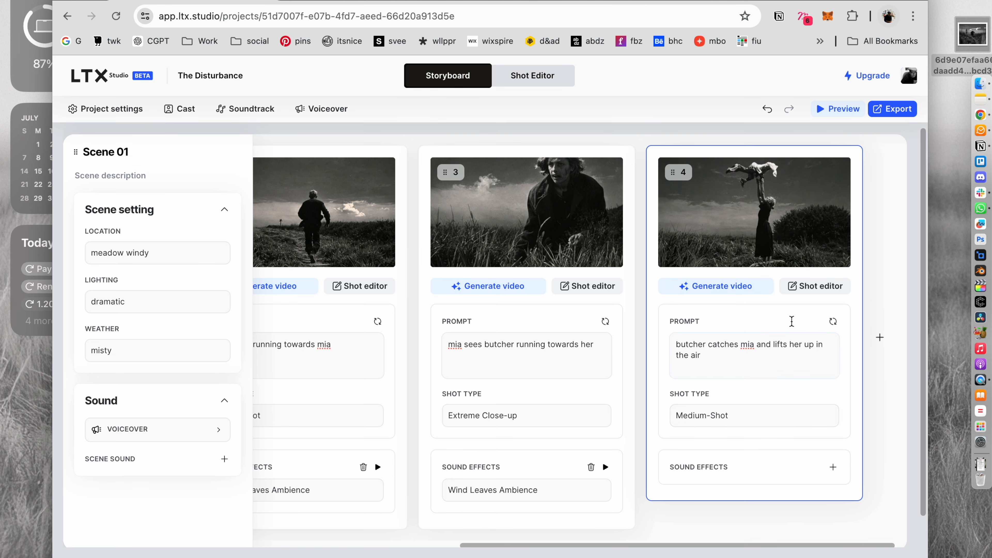
mouse_move(797, 192)
click(711, 349)
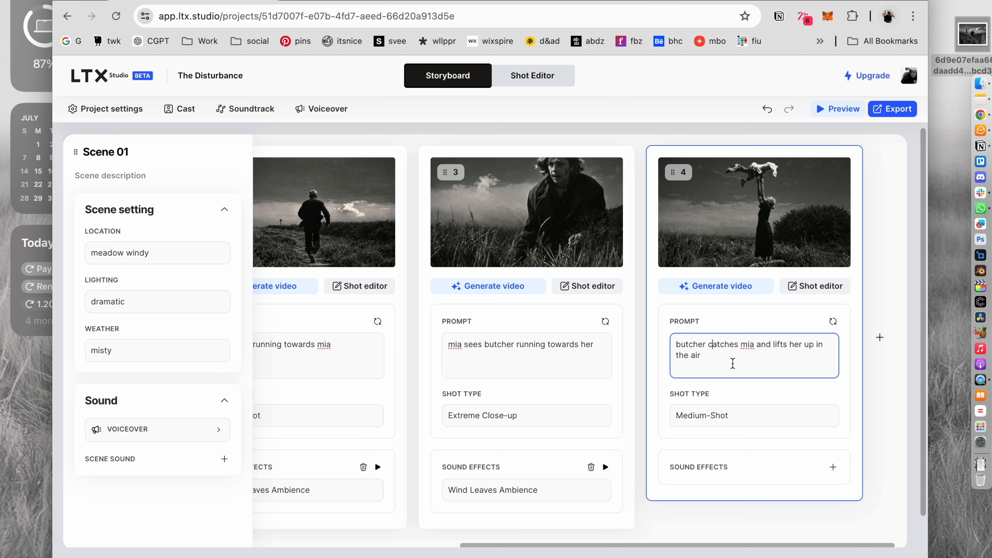
drag(708, 345, 723, 358)
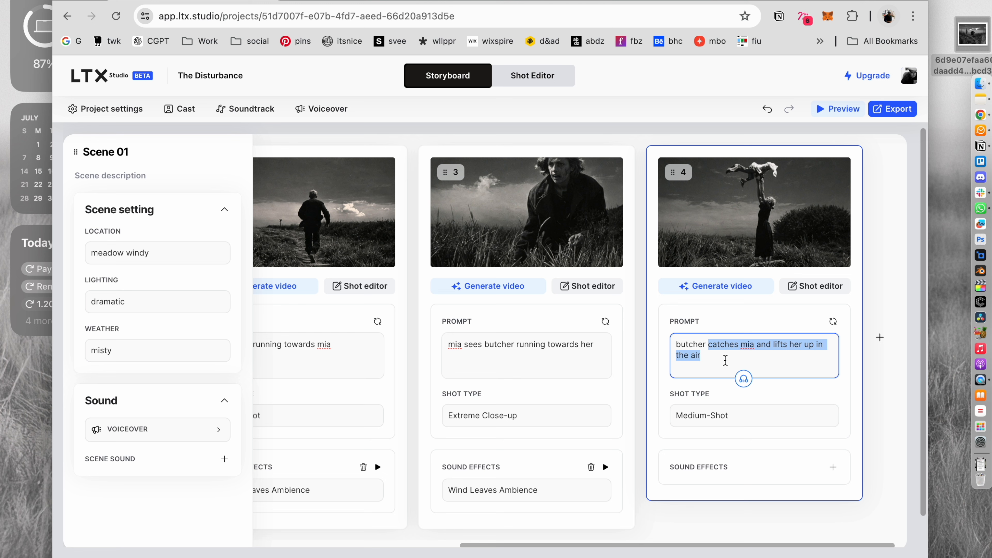
text(a)
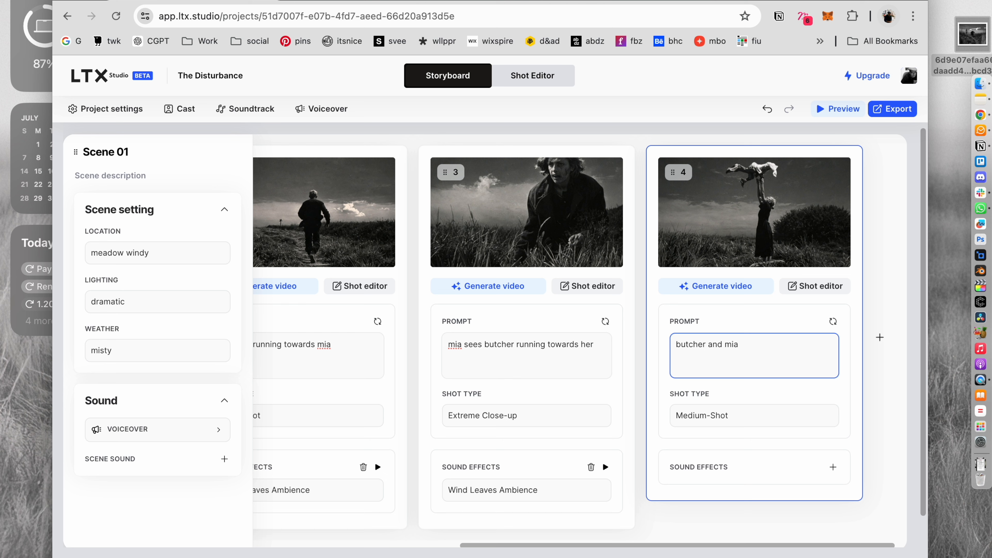
text(nd niu looking at each other)
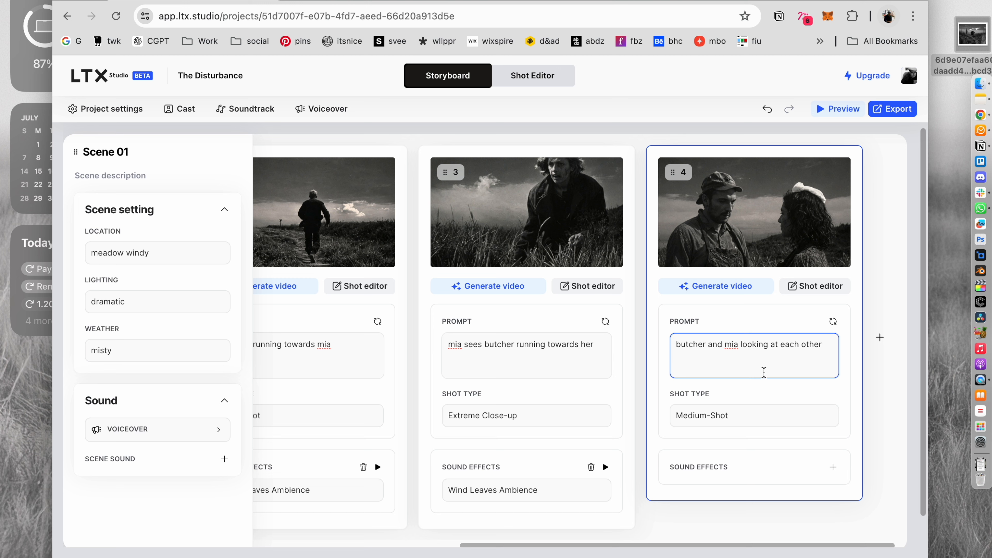
- Set the shot type of shot 4 to Wide-shot
click(760, 413)
scroll(734, 496, down, 1)
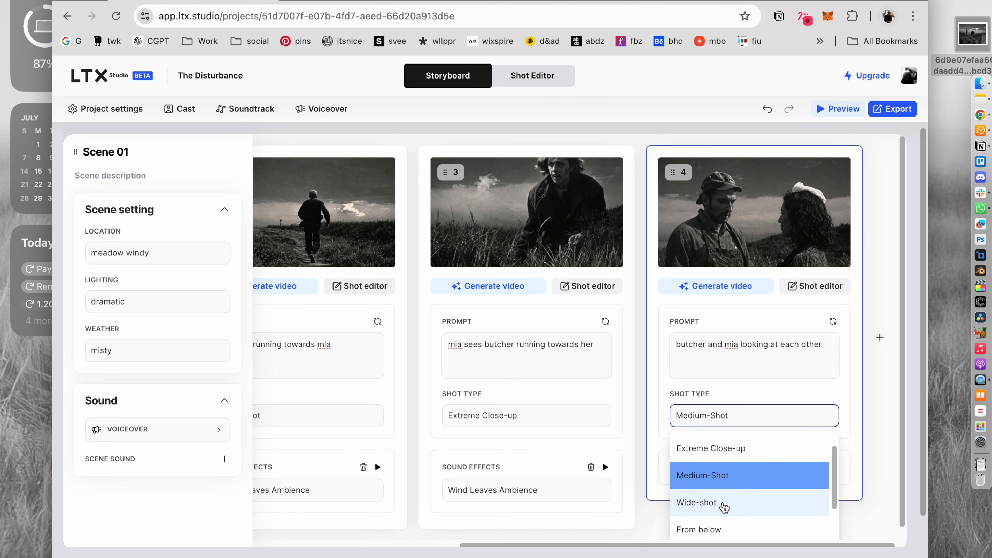
click(722, 504)
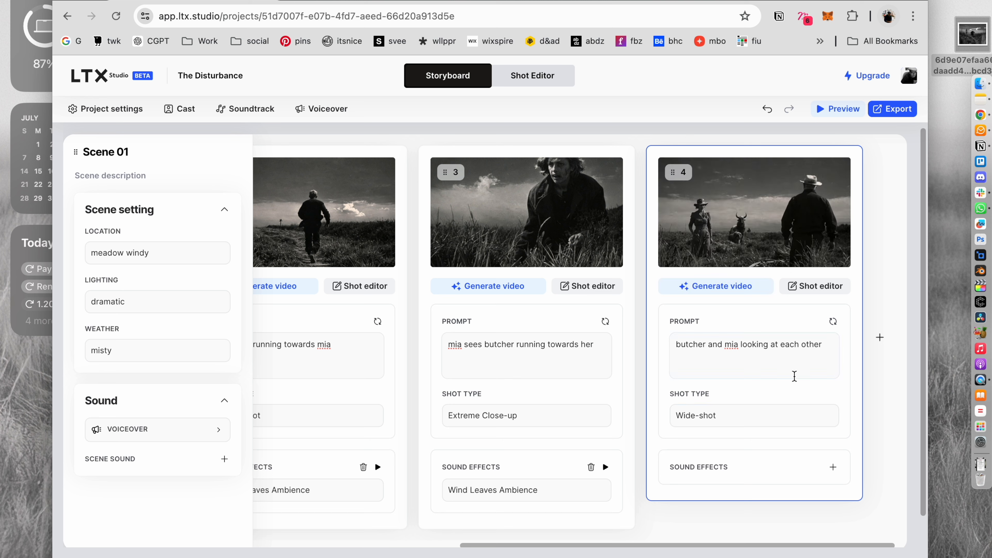
- Search shot 4's sound effects for "wind" and assign "Wind Leaves Ambience" to the shot
click(829, 470)
click(773, 491)
text(wind)
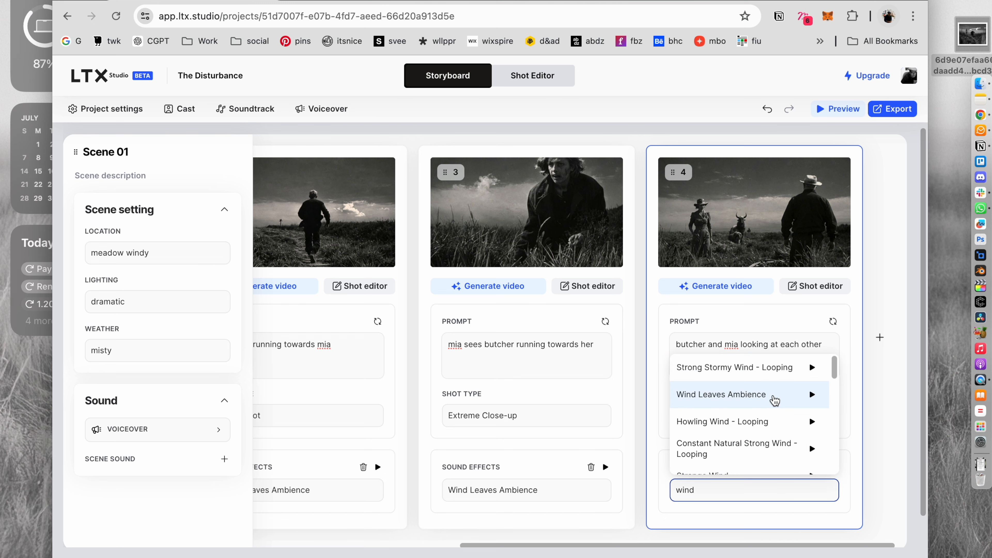
click(772, 393)
- Generate videos for all four shots of Scene 01
scroll(636, 429, down, 2)
drag(618, 514, 300, 473)
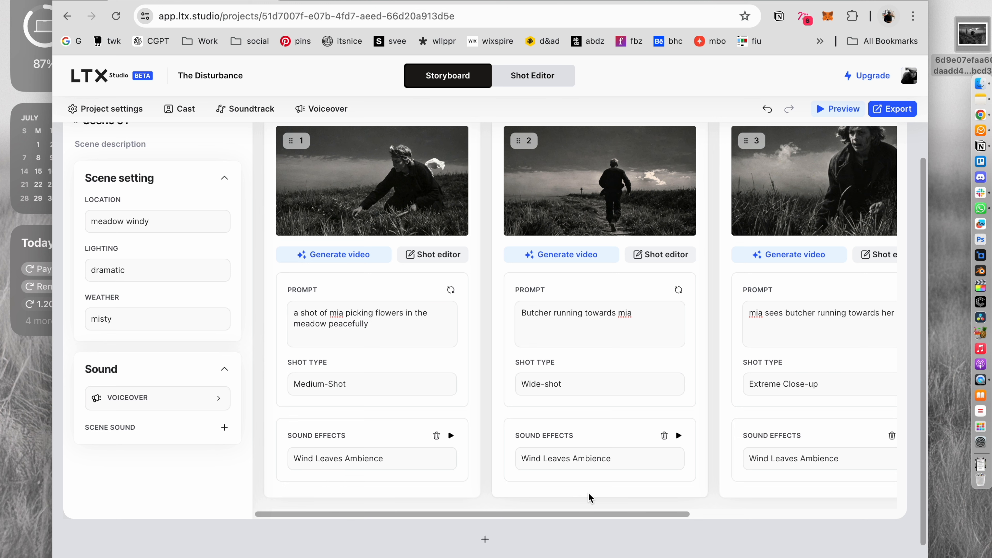
drag(582, 513, 578, 511)
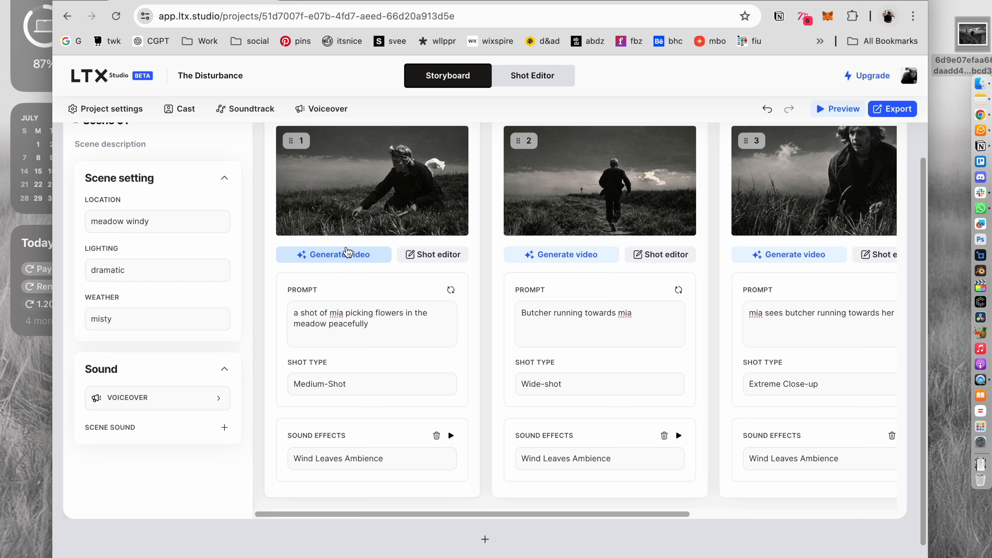
click(356, 260)
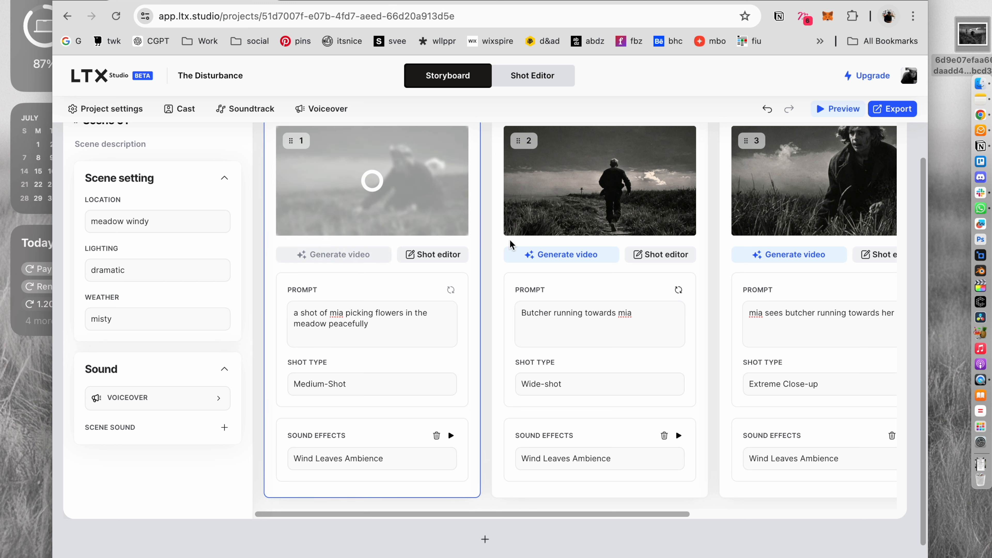
click(547, 253)
click(756, 260)
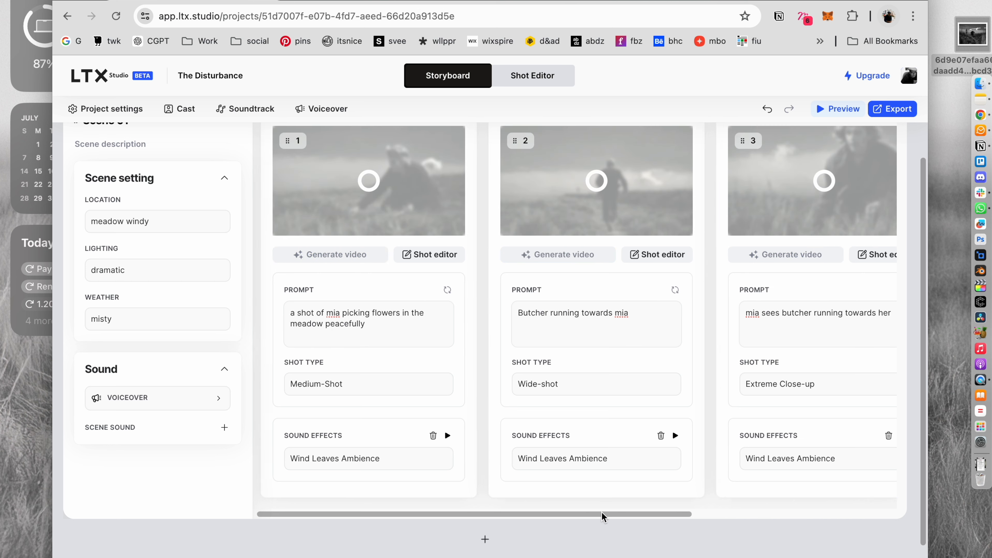
drag(599, 514, 790, 514)
click(726, 255)
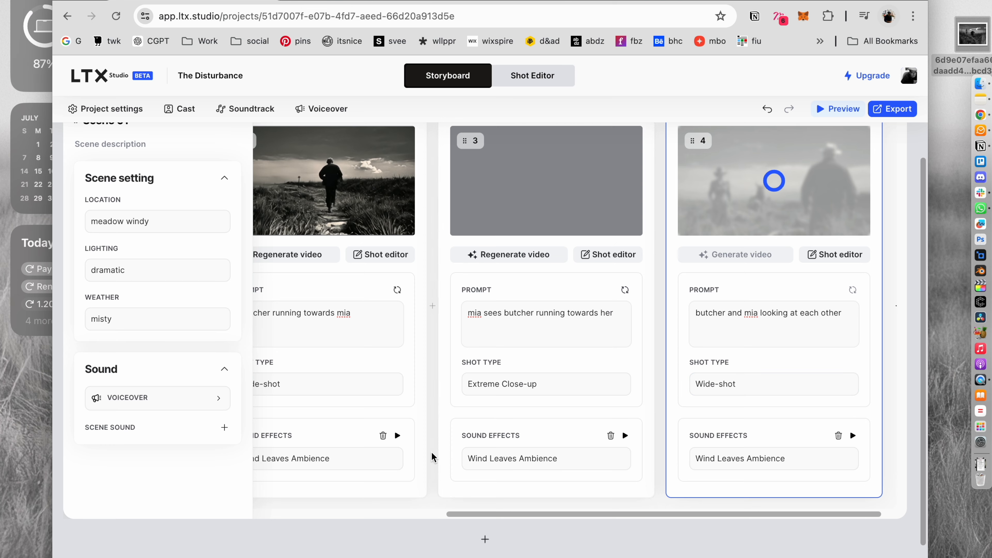
- Look over the generated shots, switch to the Shot Editor and play shot 1's video
scroll(448, 429, left, 8)
drag(304, 508, 595, 522)
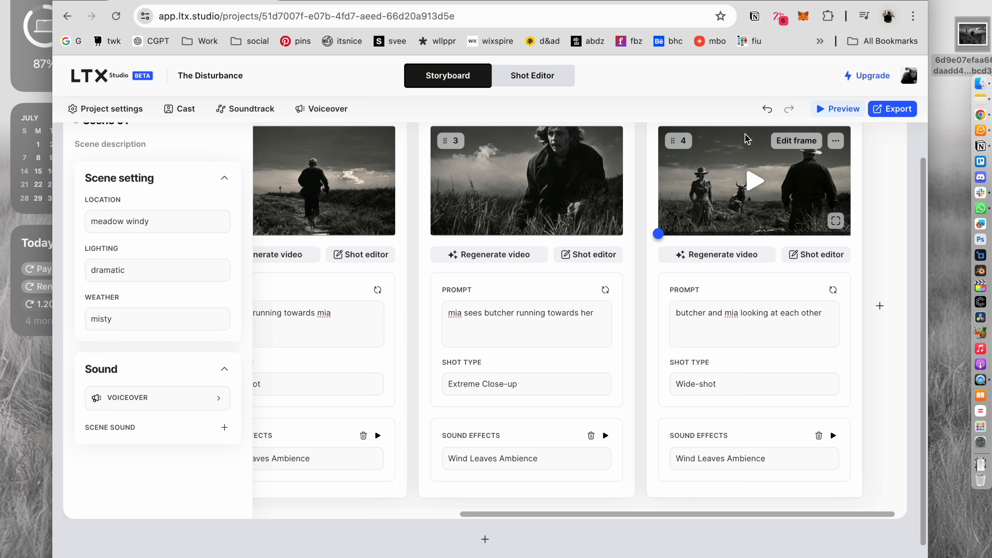
click(545, 80)
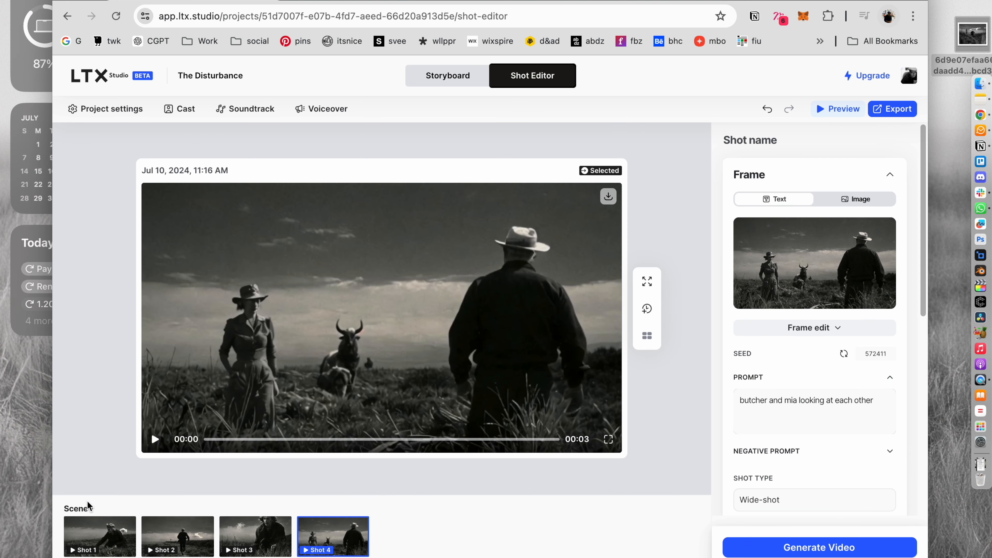
click(103, 528)
click(187, 526)
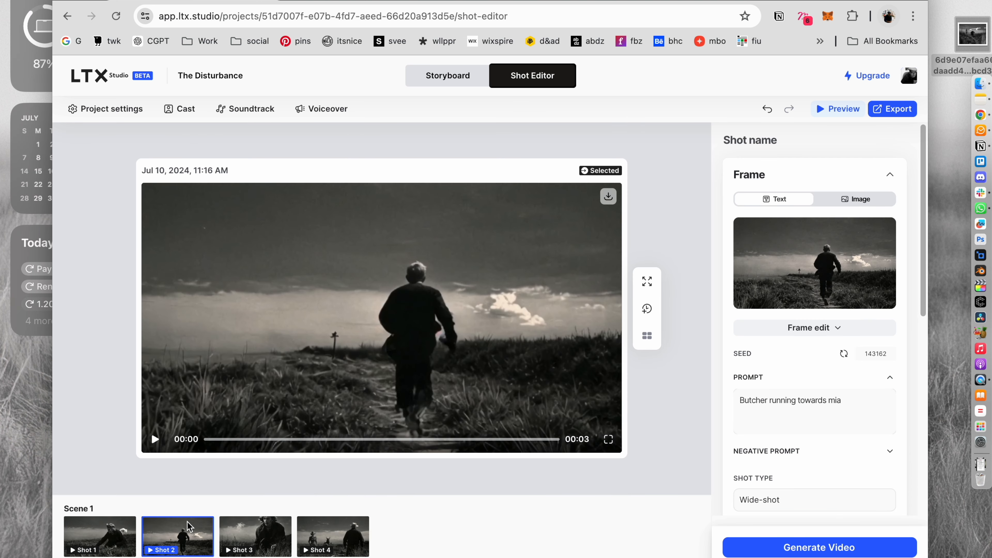
click(114, 533)
click(156, 441)
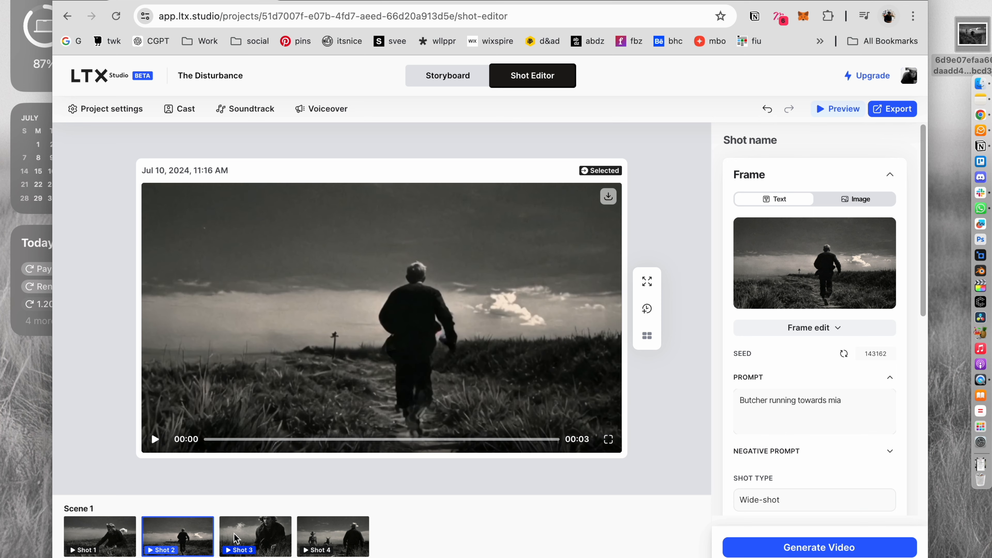
- Play the generated videos of shots 3 and 4 in the Shot Editor
click(233, 538)
click(156, 439)
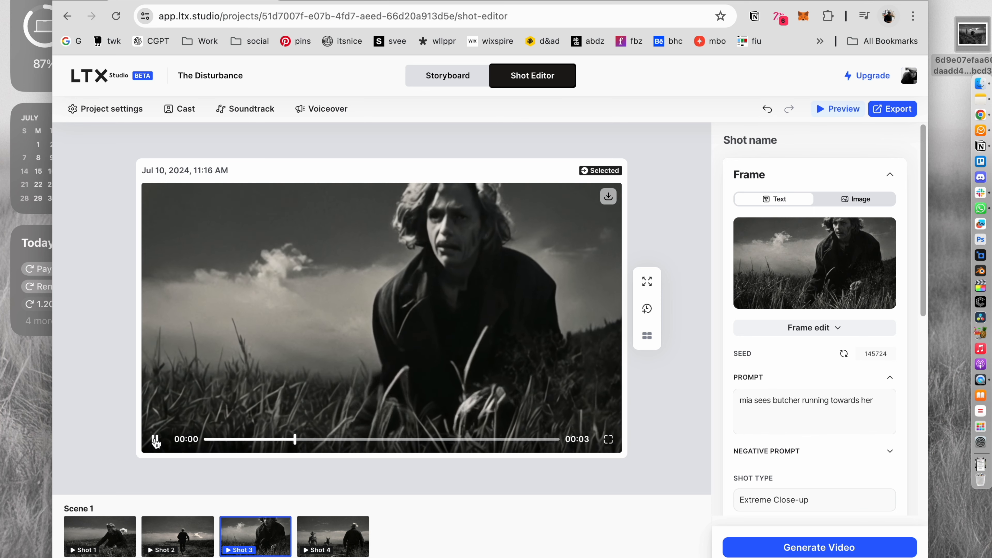
click(156, 441)
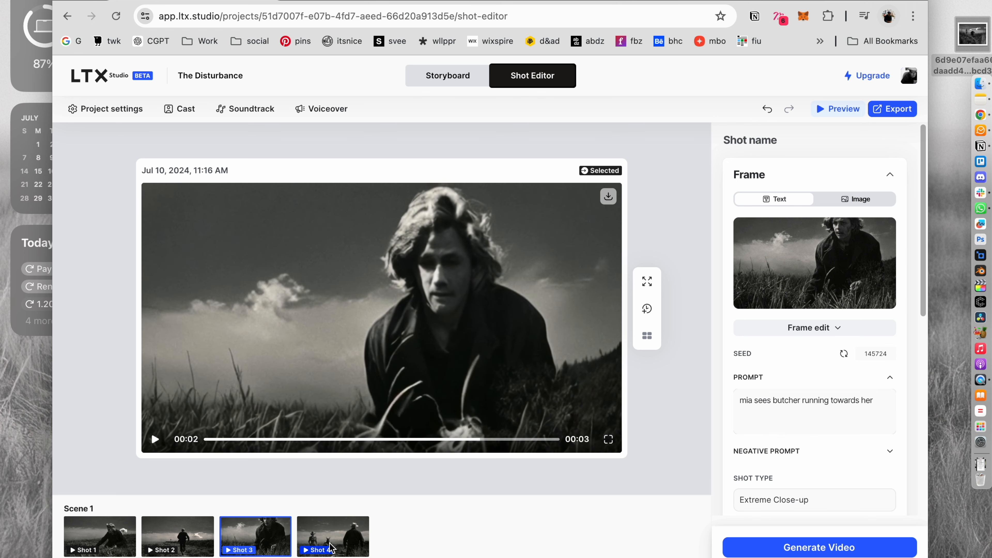
click(329, 546)
click(155, 440)
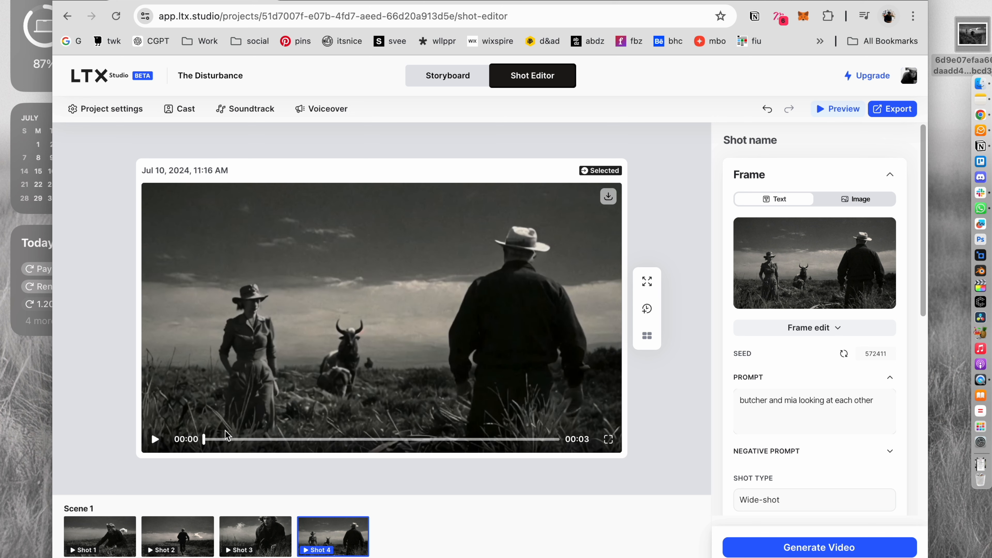
drag(476, 439, 118, 423)
- Export the storyboard as an MP4 video and save it to the Desktop as "The Disturbance.video.mp4"
click(885, 117)
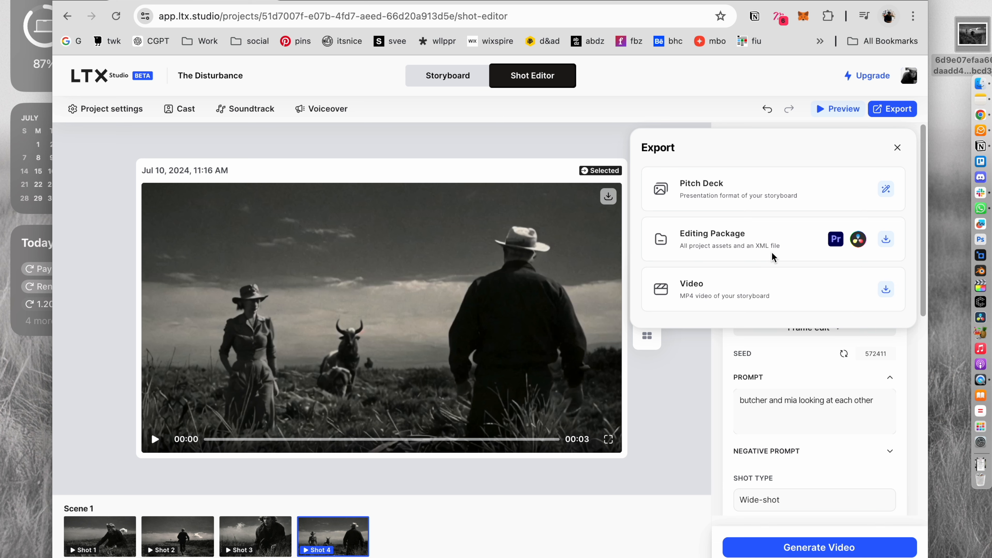
click(885, 289)
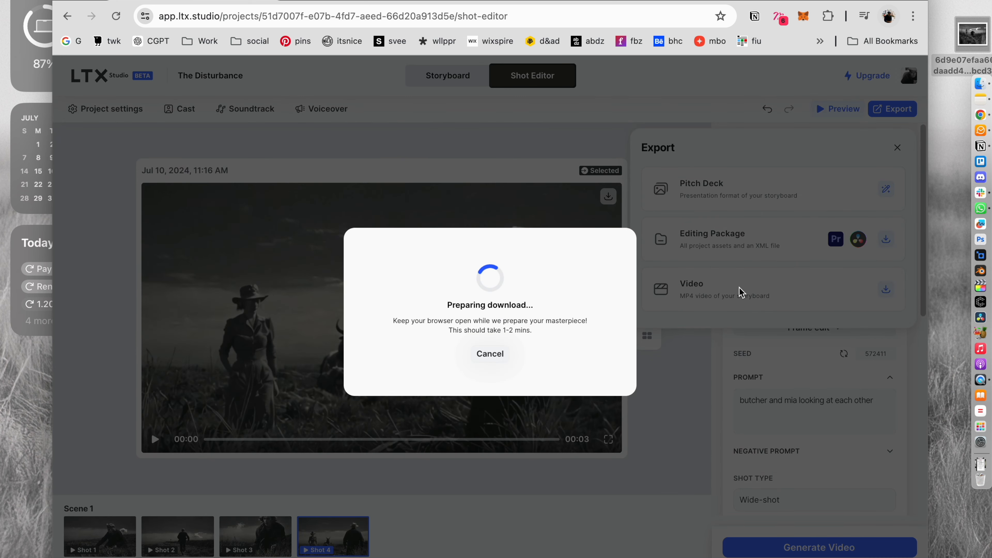
click(523, 353)
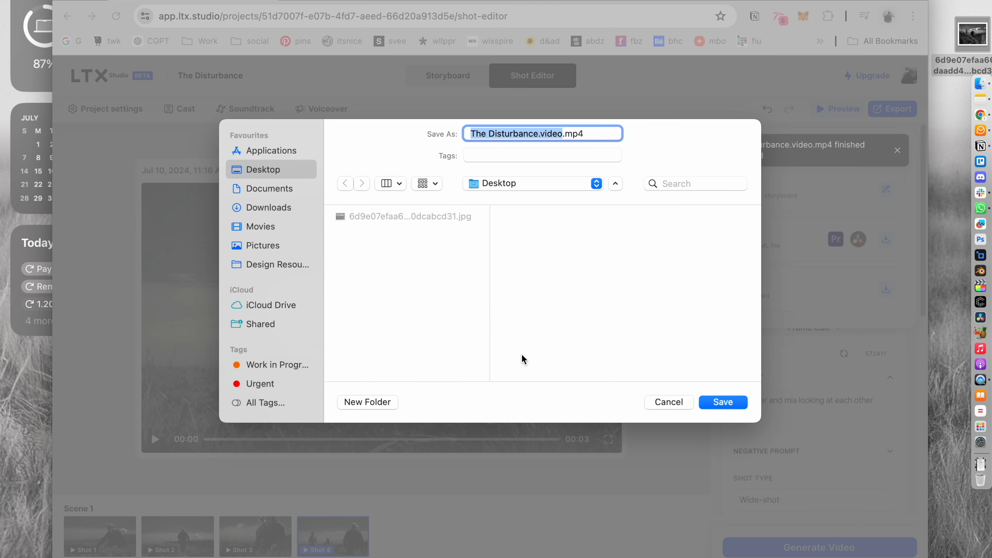
click(715, 404)
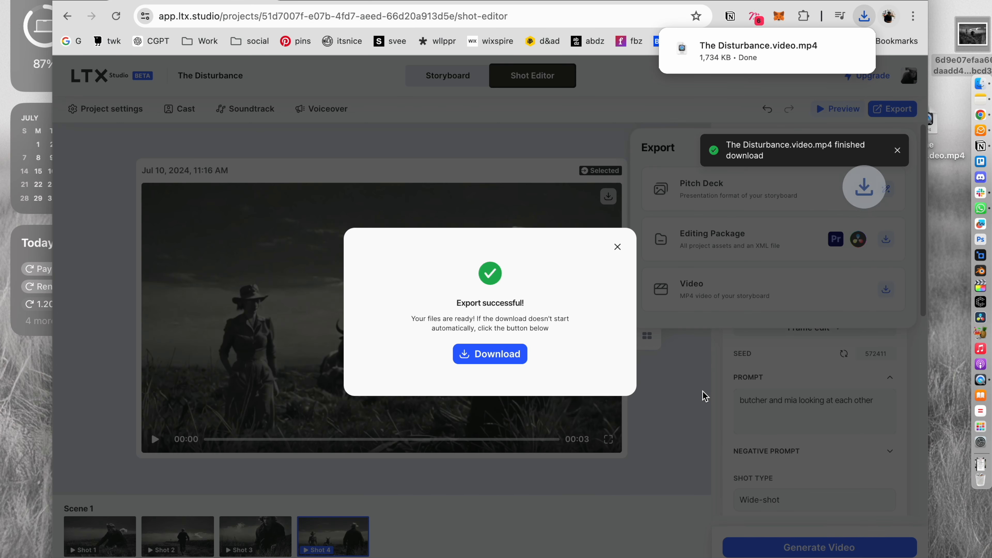